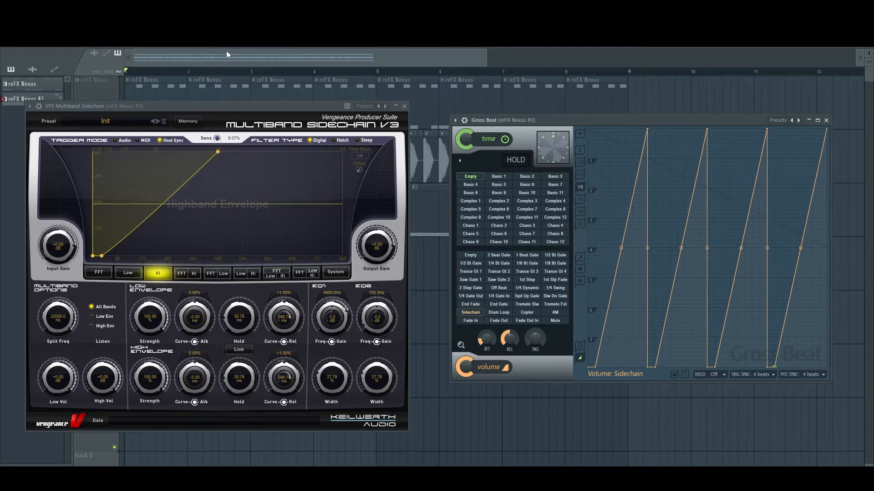
# Step: Switch to the Chrome window with the Audio Frequency Spectrum poster and examine the kick drum and bass guitar frequency ranges
pyautogui.click(212, 55)
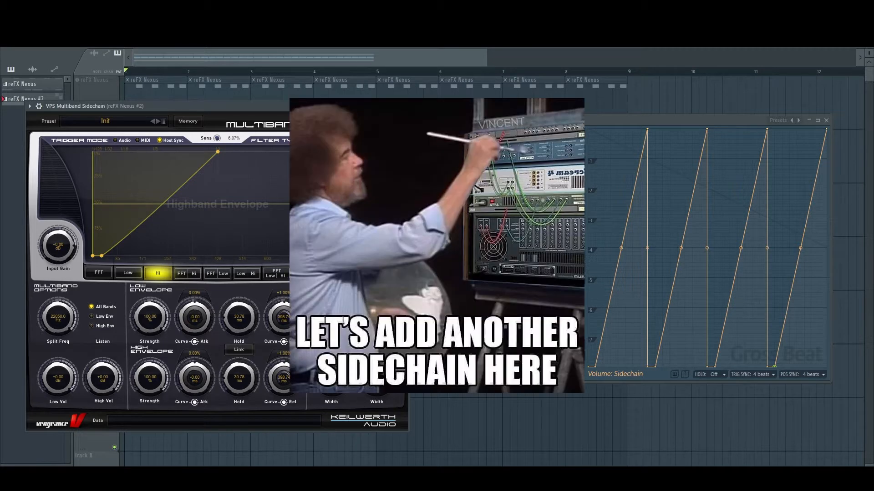
pyautogui.moveTo(257, 482)
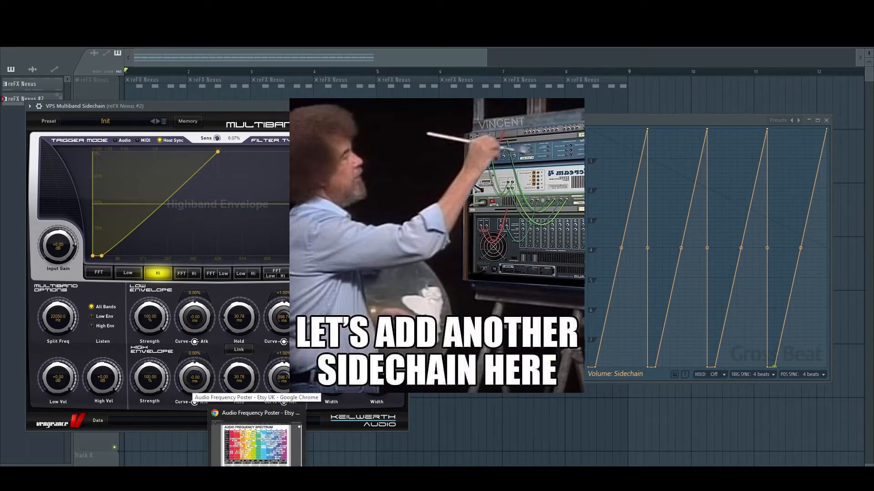
pyautogui.click(256, 444)
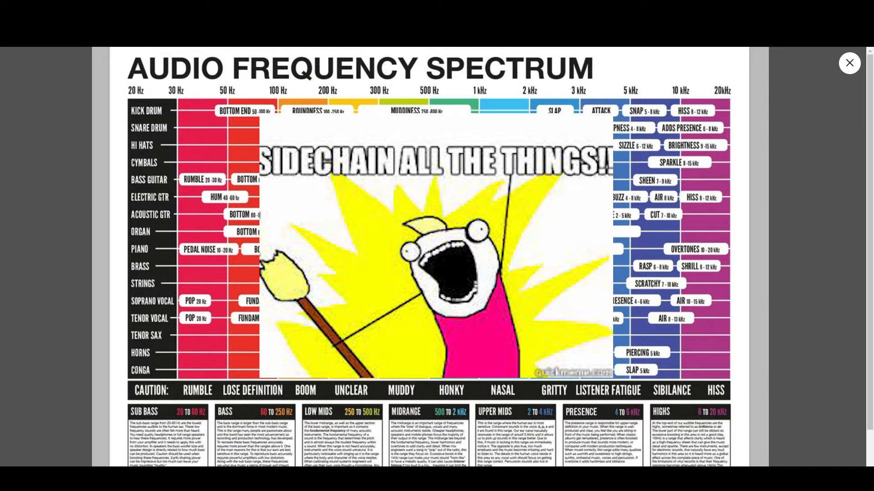
pyautogui.click(256, 139)
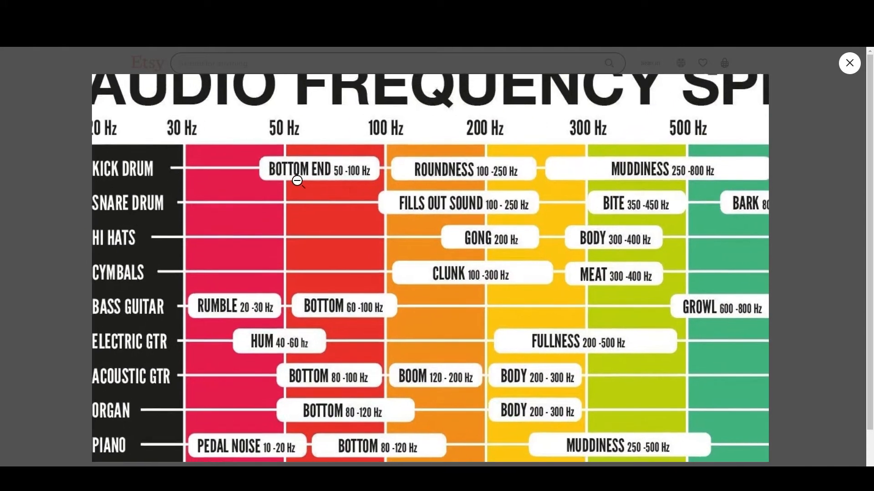
pyautogui.click(298, 182)
pyautogui.click(292, 177)
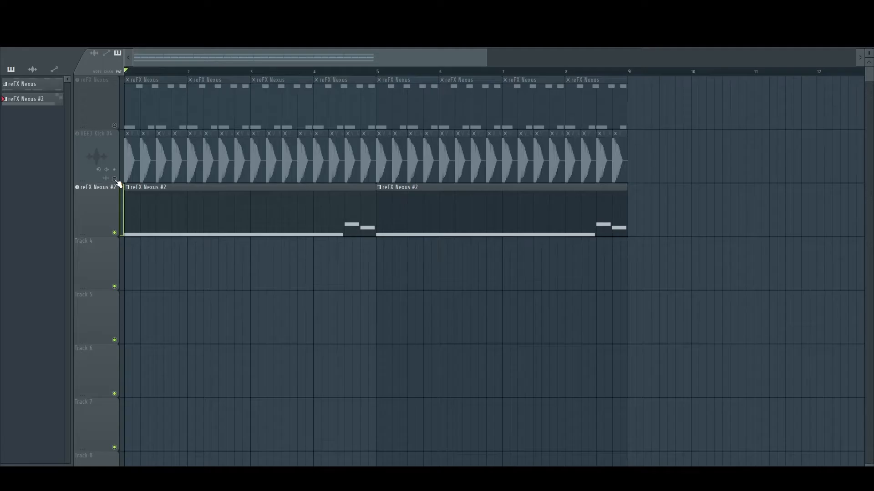
# Step: Play the reFX Nexus #2 bass track, mute it, and listen to the VEE3 Kick 04 track alone
pyautogui.press('space')
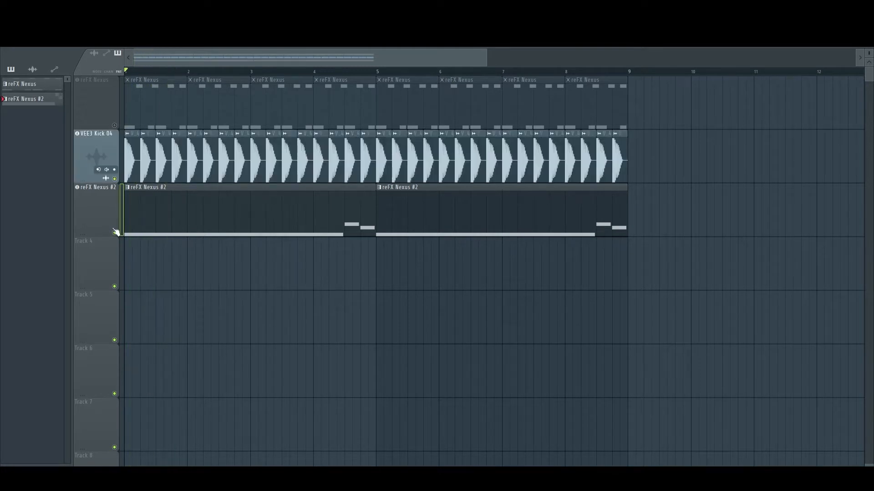
pyautogui.click(115, 232)
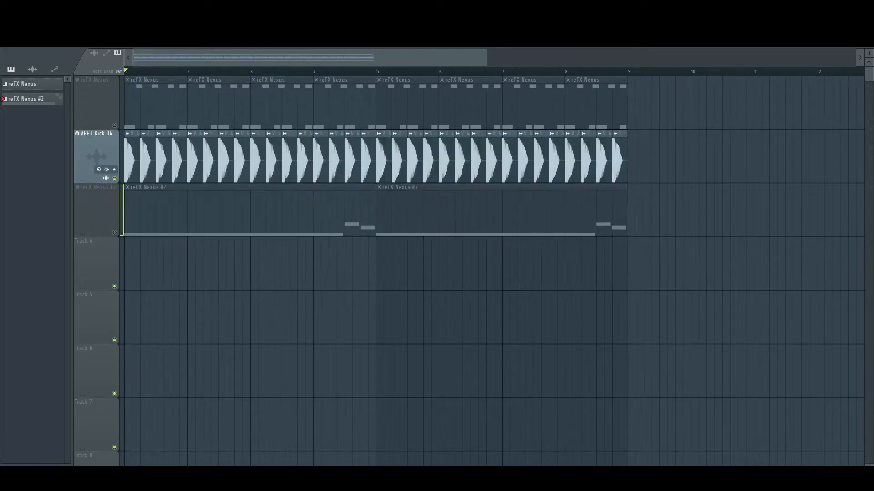
pyautogui.press('space')
pyautogui.press('space')
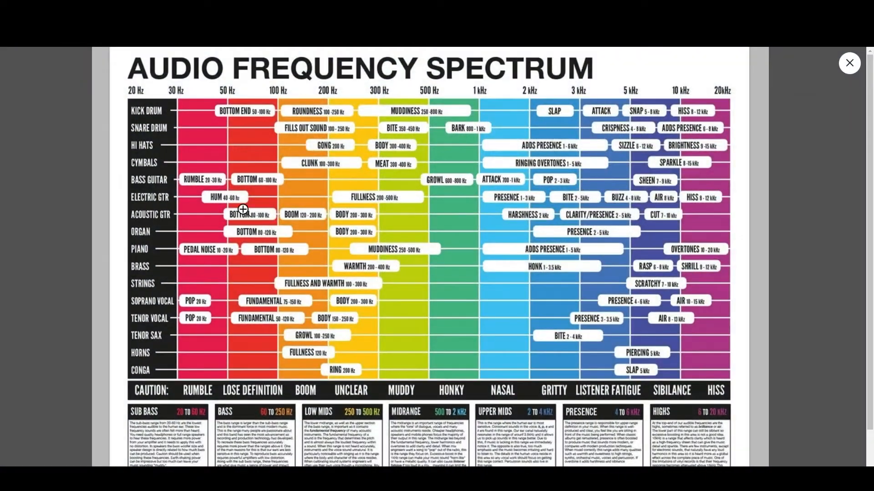
# Step: Recheck the low-frequency ranges on the poster, and unmute reFX Nexus #2 in the playlist to hear it together with the kick
pyautogui.click(225, 152)
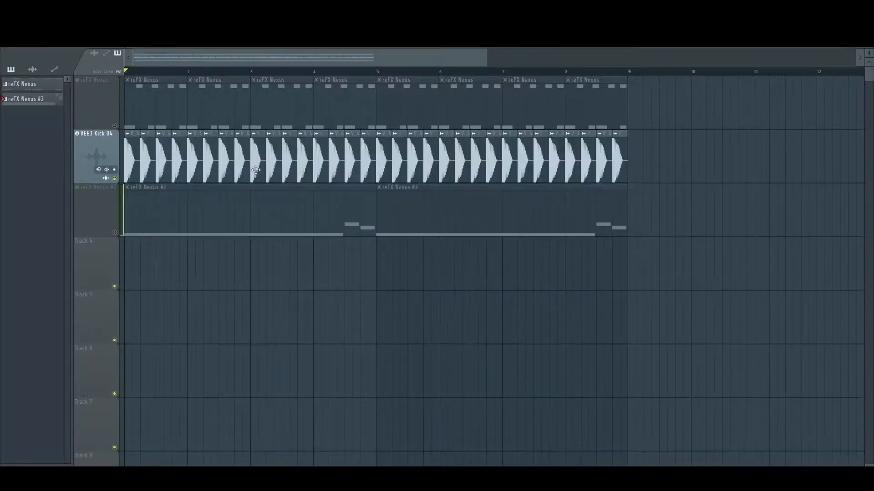
pyautogui.click(114, 232)
pyautogui.press('space')
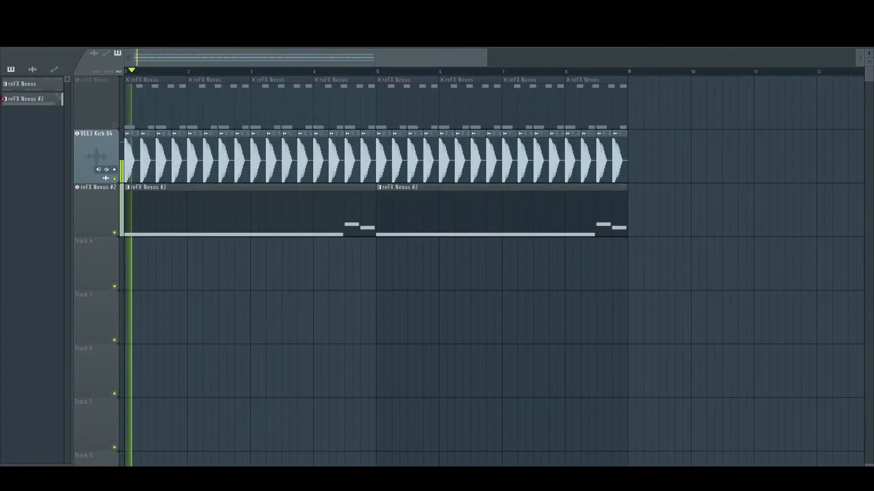
pyautogui.press('space')
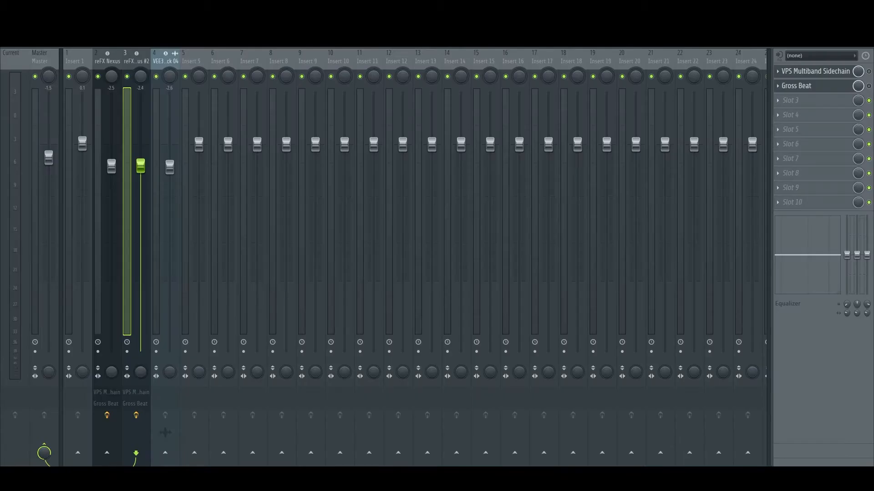
# Step: Inspect the VPS Multiband Sidechain and Gross Beat settings on the reFX Nexus #2 mixer channel
pyautogui.click(815, 71)
pyautogui.moveTo(274, 91); pyautogui.dragTo(466, 92)
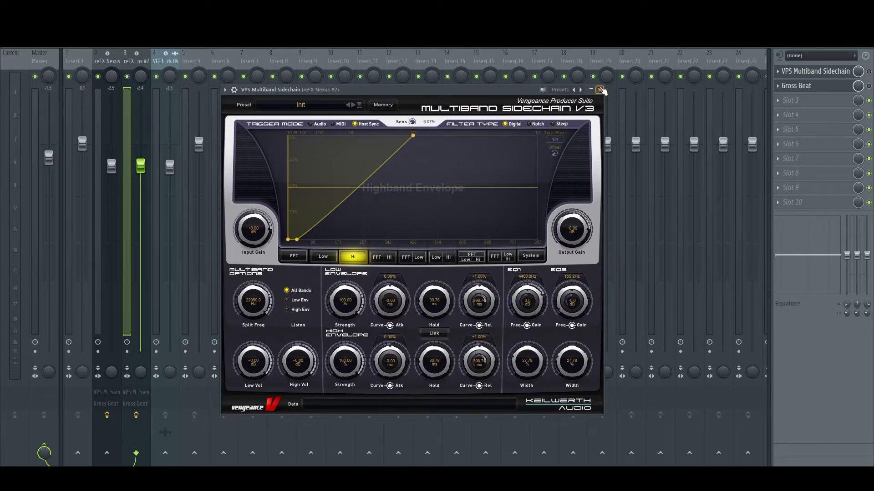
pyautogui.click(599, 90)
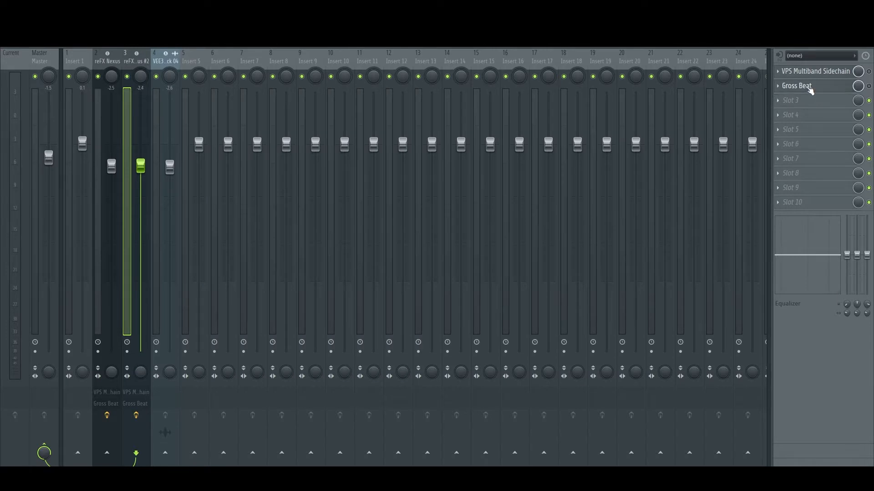
pyautogui.click(810, 88)
pyautogui.moveTo(721, 123); pyautogui.dragTo(502, 117)
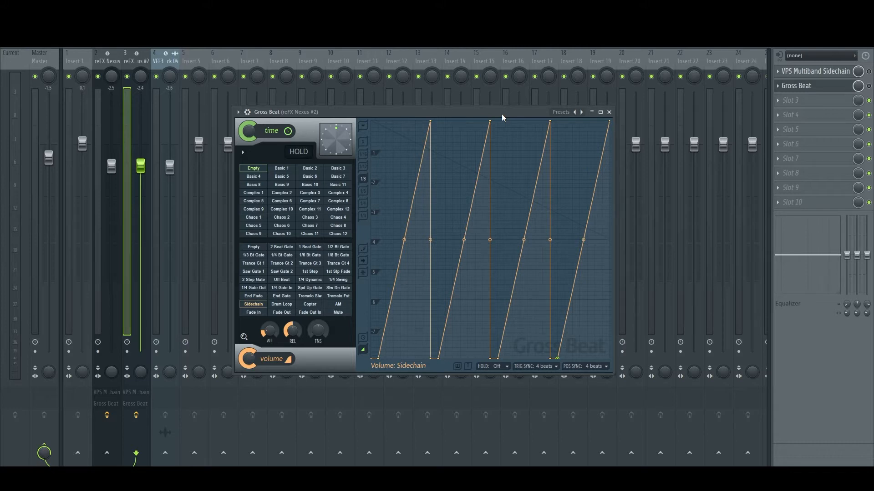
# Step: Enable VPS Multiband Sidechain on the reFX Nexus #2 channel and play the kick and bass with its window open
pyautogui.click(838, 75)
pyautogui.click(839, 75)
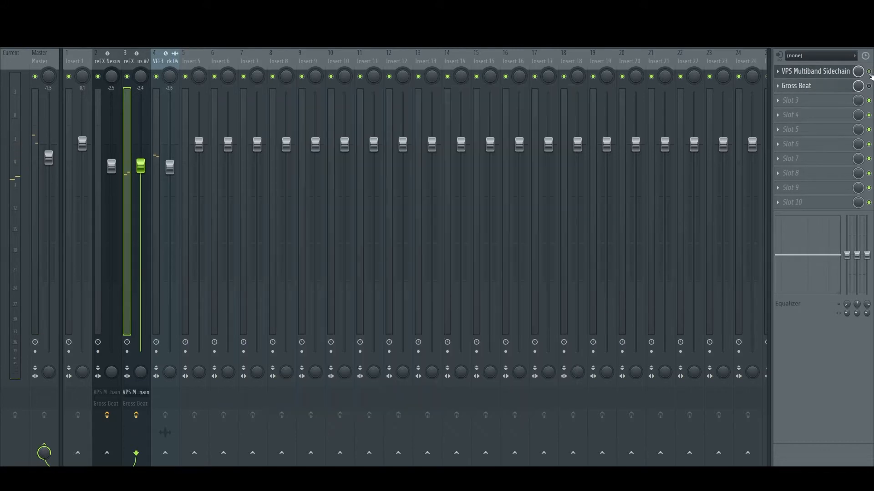
pyautogui.click(840, 76)
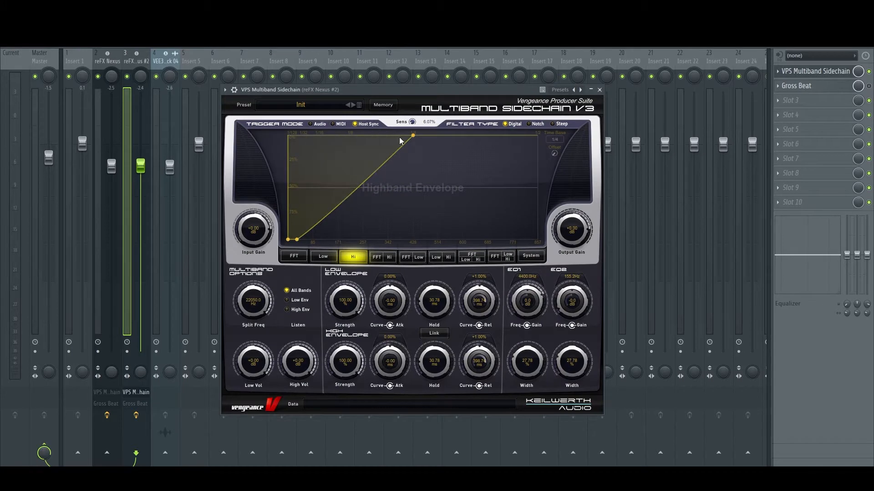
pyautogui.press('space')
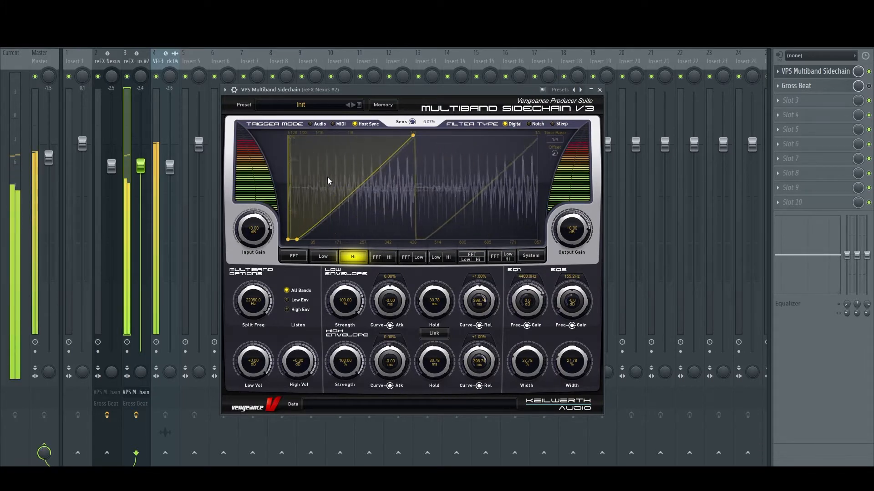
pyautogui.press('space')
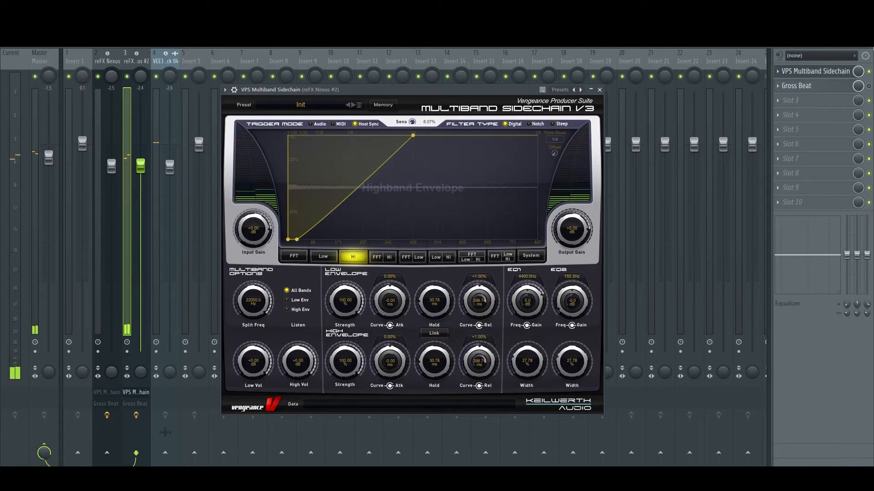
# Step: Mute the VEE3 Kick 04 track in the playlist and play the sidechained reFX Nexus #2 bass alone
pyautogui.press('F9')
pyautogui.press('F9')
pyautogui.click(115, 180)
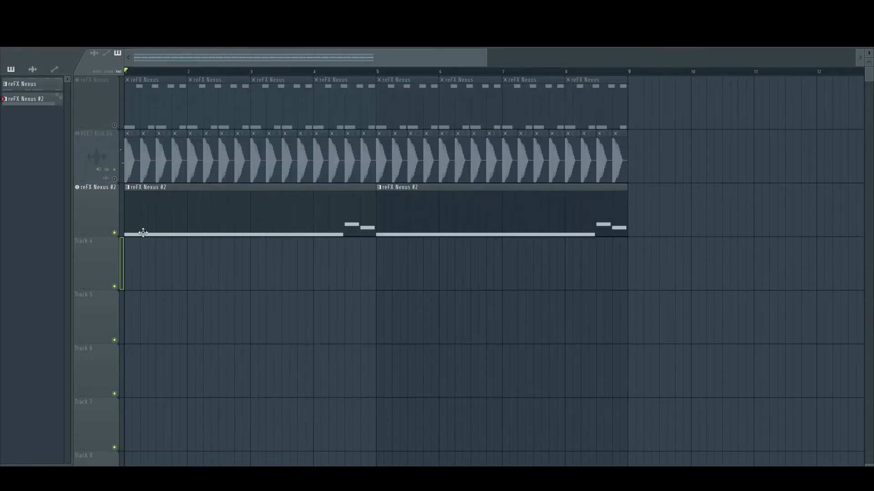
pyautogui.press('space')
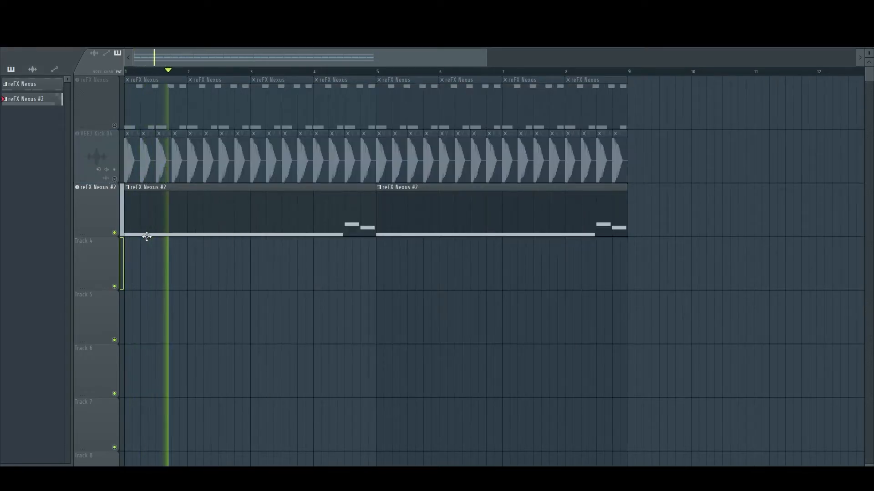
pyautogui.press('space')
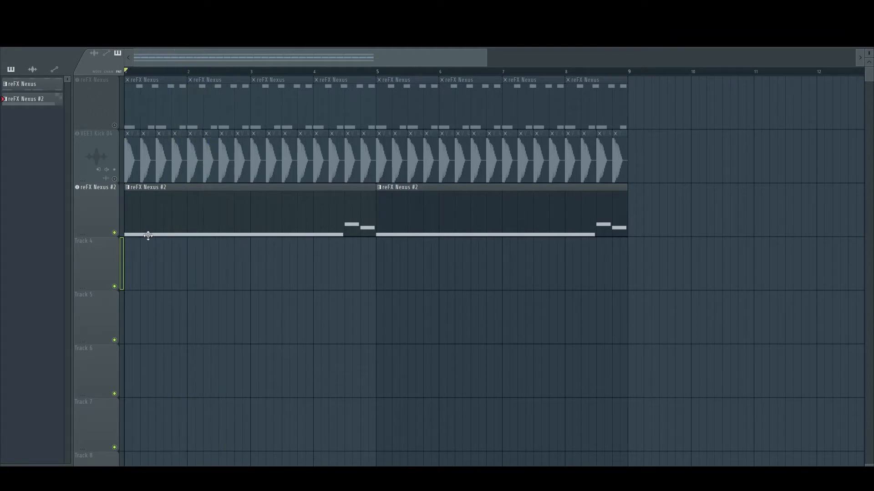
# Step: Unmute the VEE3 Kick 04 track, play it with the sidechained bass, and return to the mixer
pyautogui.click(116, 181)
pyautogui.press('space')
pyautogui.press('F9')
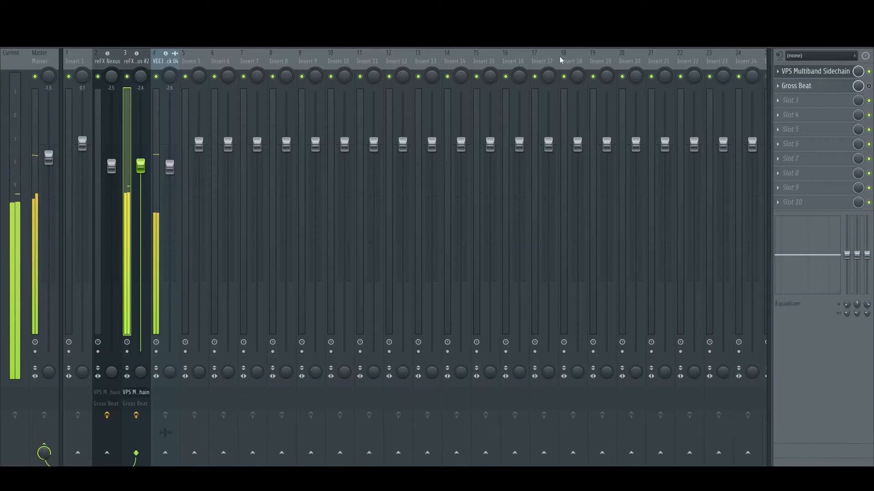
# Step: Bypass VPS Multiband Sidechain on the reFX Nexus #2 channel, enable Gross Beat instead, and play the kick and bass
pyautogui.click(796, 86)
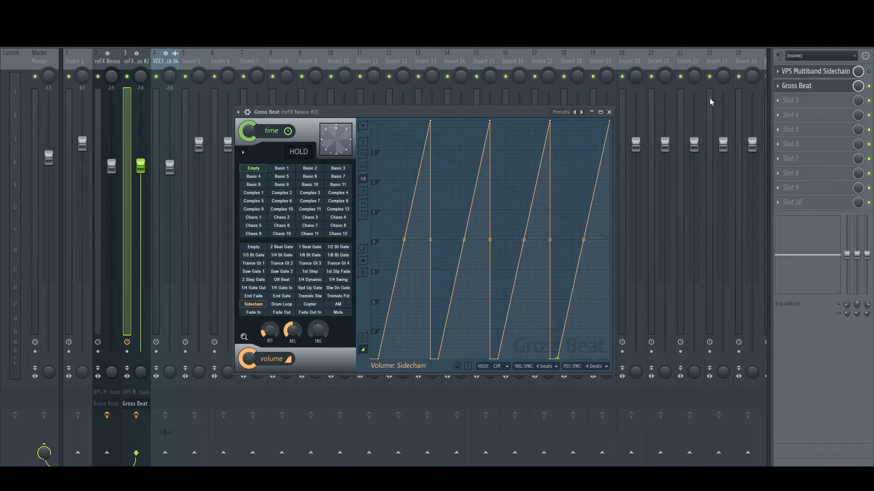
pyautogui.press('space')
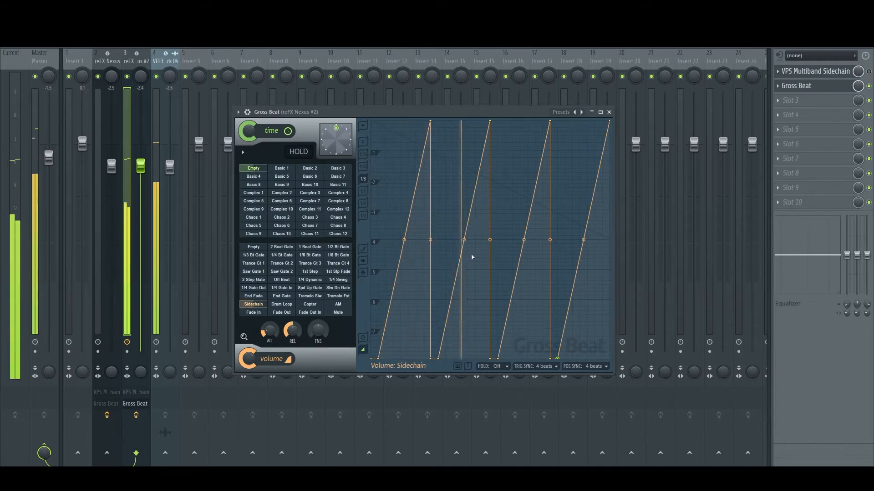
pyautogui.press('space')
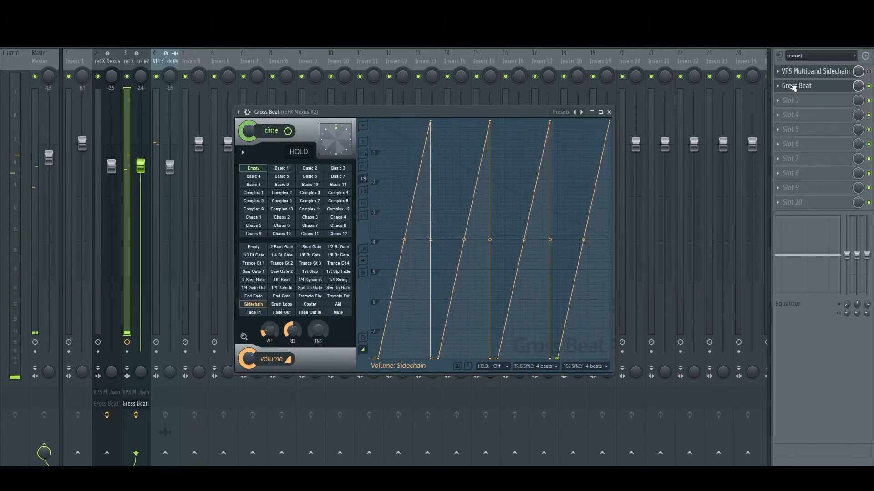
# Step: Open VPS Multiband Sidechain on the bass channel, compare its Low and Hi band envelopes, and close it
pyautogui.click(814, 71)
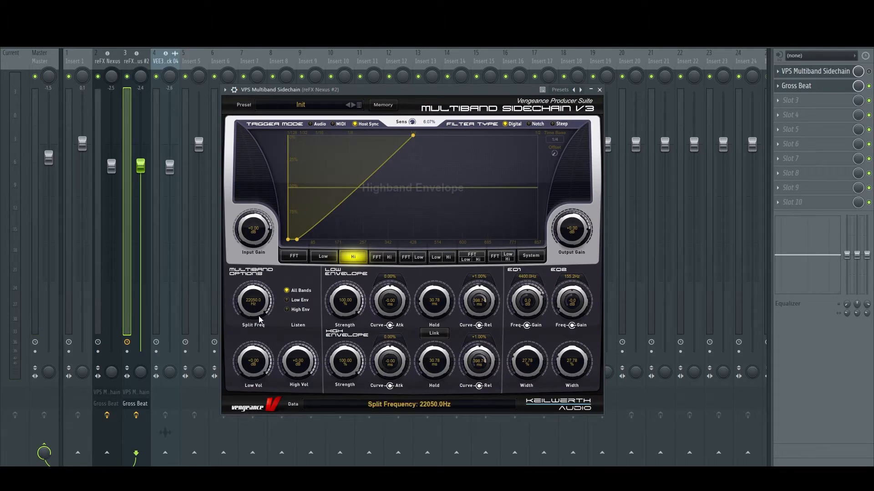
pyautogui.click(324, 261)
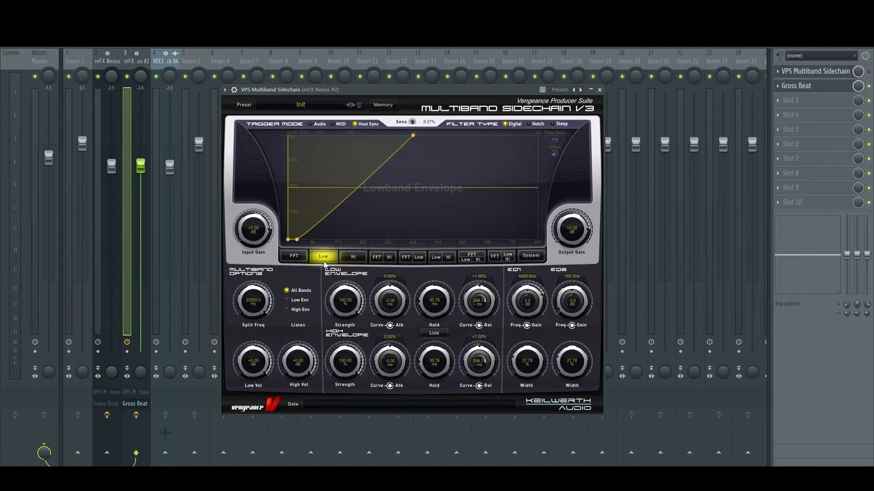
pyautogui.click(352, 262)
pyautogui.click(326, 261)
pyautogui.click(354, 258)
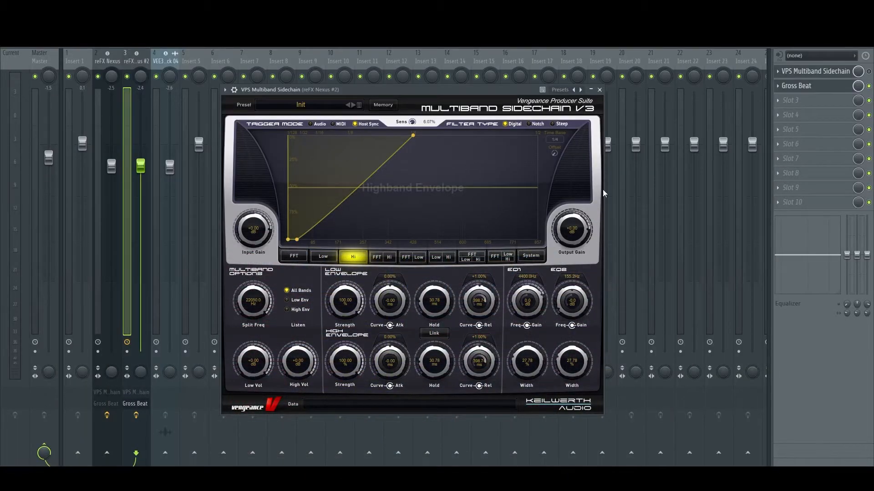
pyautogui.click(814, 72)
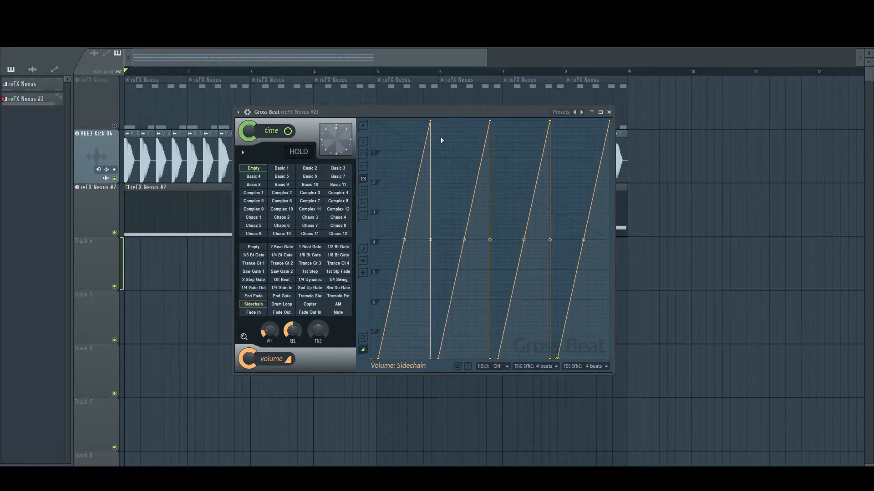
# Step: Play the upper reFX Nexus track alone, and play it again with the VEE3 Kick 04 track unmuted
pyautogui.click(609, 112)
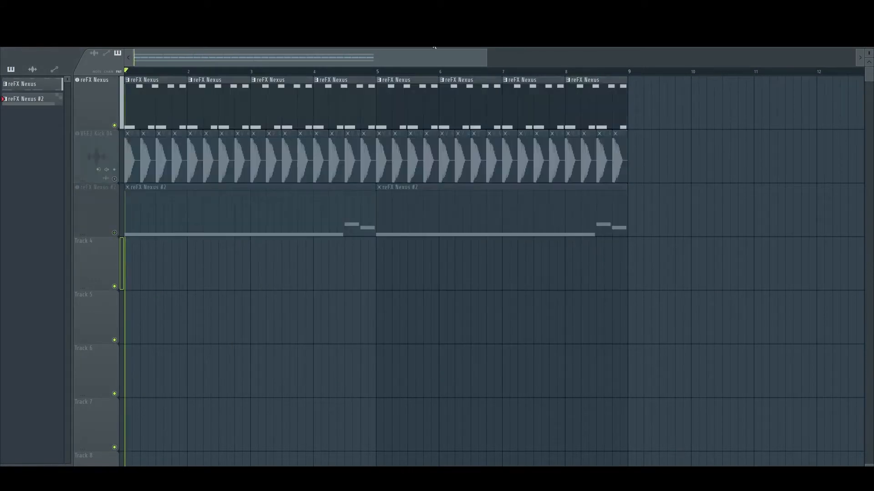
pyautogui.press('space')
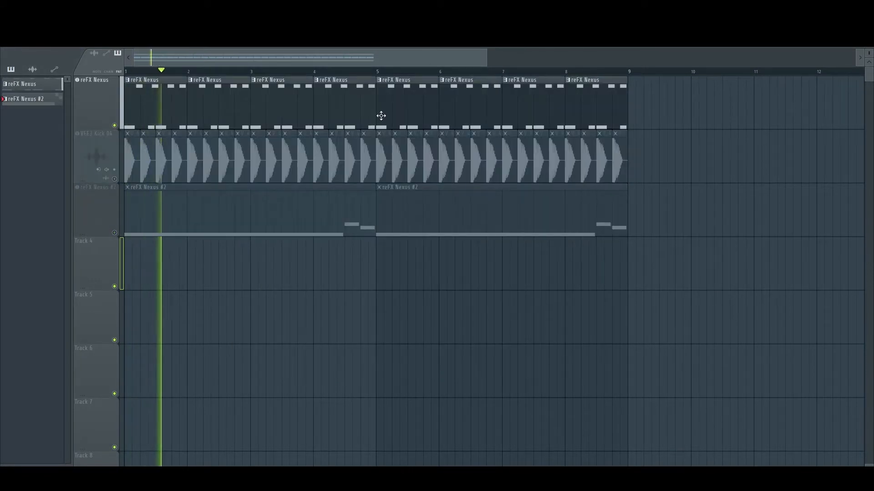
pyautogui.press('space')
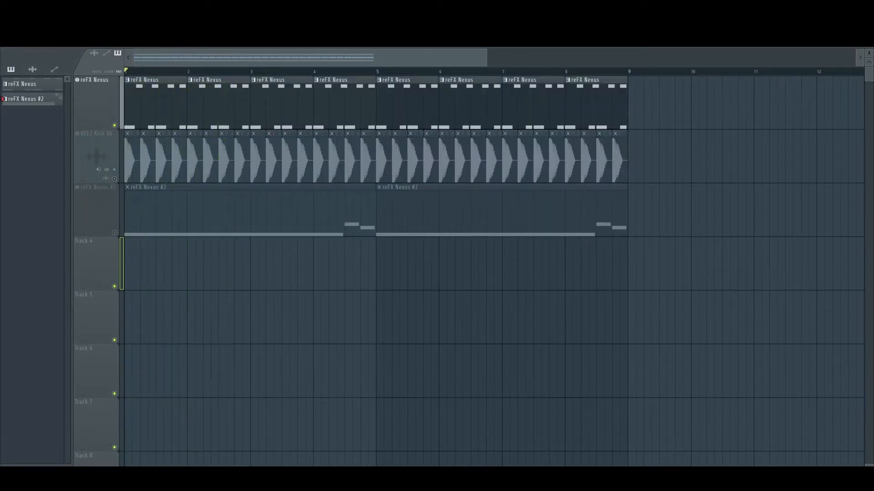
pyautogui.click(114, 179)
pyautogui.press('space')
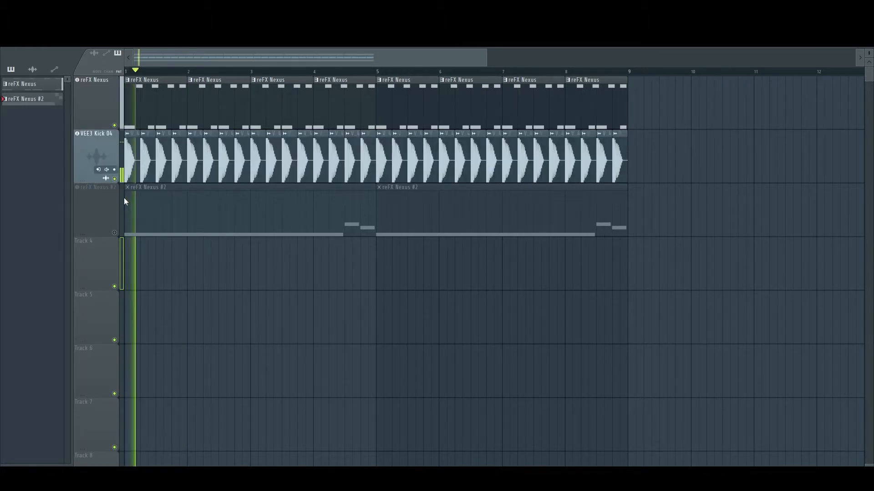
# Step: Enable VPS Multiband Sidechain on the reFX Nexus mixer channel and open its window
pyautogui.press('F9')
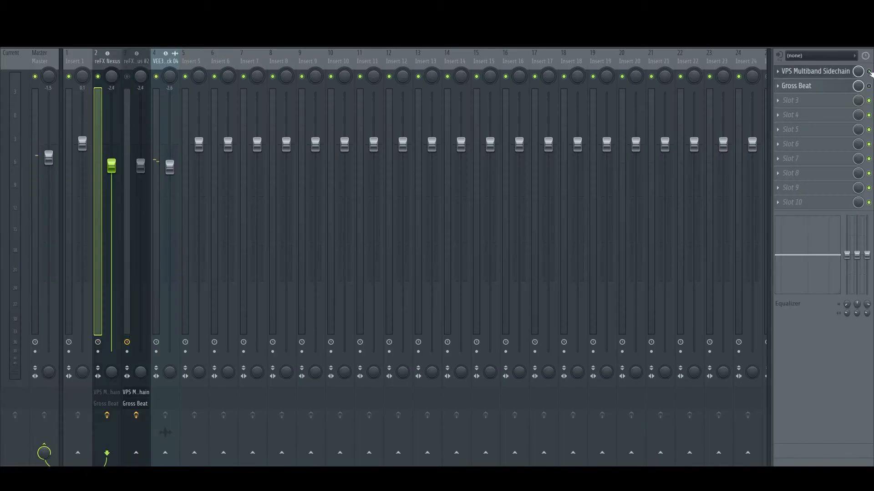
pyautogui.click(869, 72)
pyautogui.click(845, 73)
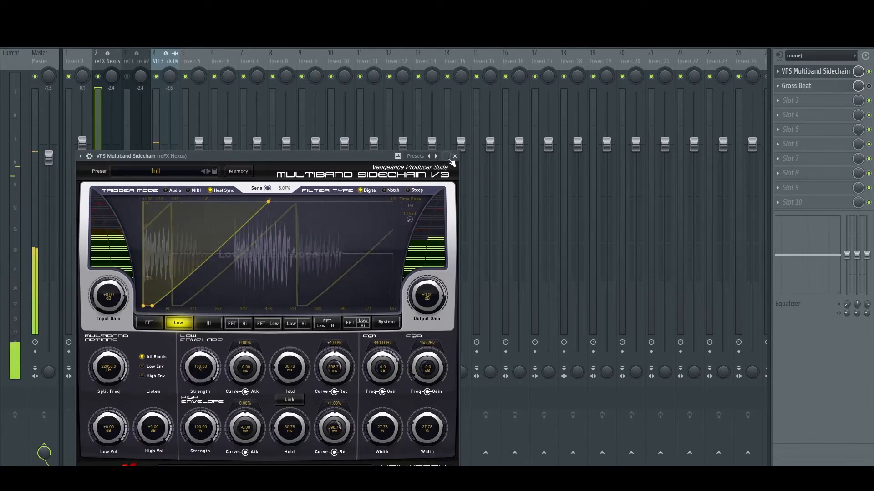
# Step: Close VPS Multiband Sidechain, mute the VEE3 Kick 04 track, and play the reFX Nexus and reFX Nexus #2 tracks each on their own
pyautogui.click(454, 156)
pyautogui.press('F5')
pyautogui.click(114, 179)
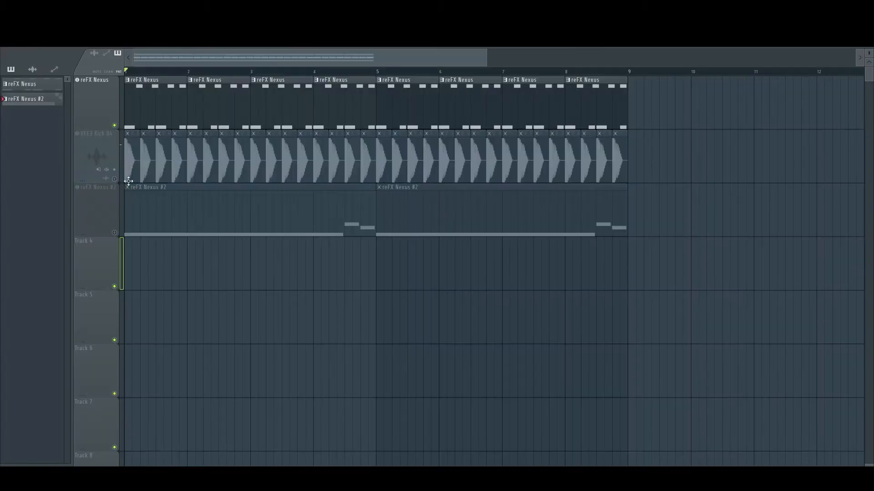
pyautogui.press('space')
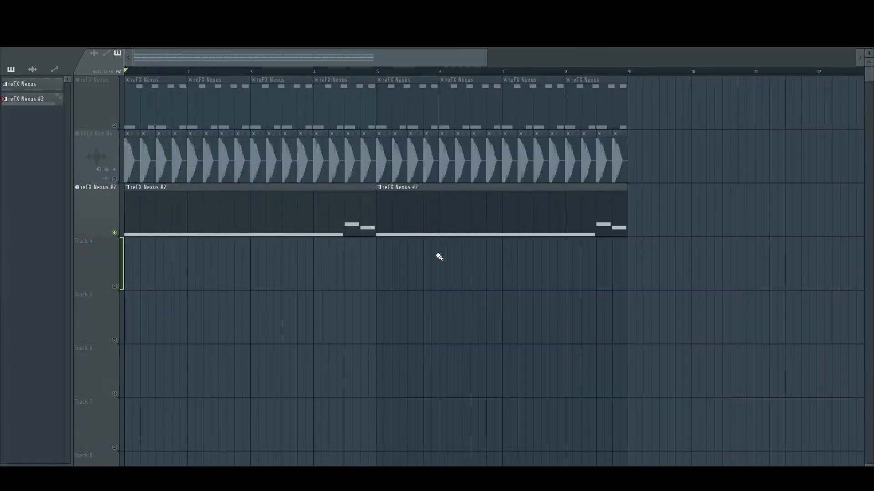
pyautogui.click(224, 236)
pyautogui.press('space')
pyautogui.press('space')
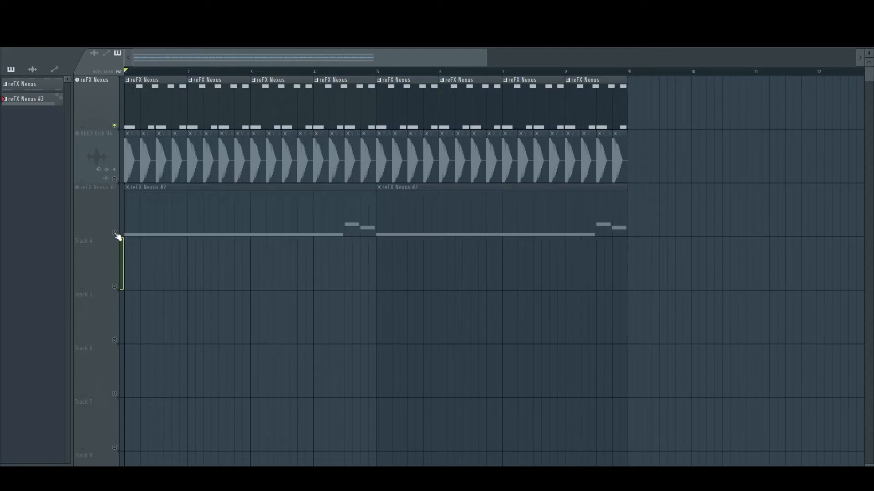
# Step: Bypass VPS Multiband Sidechain on the reFX Nexus channel, enable Gross Beat instead, and play the track with the kick
pyautogui.press('F9')
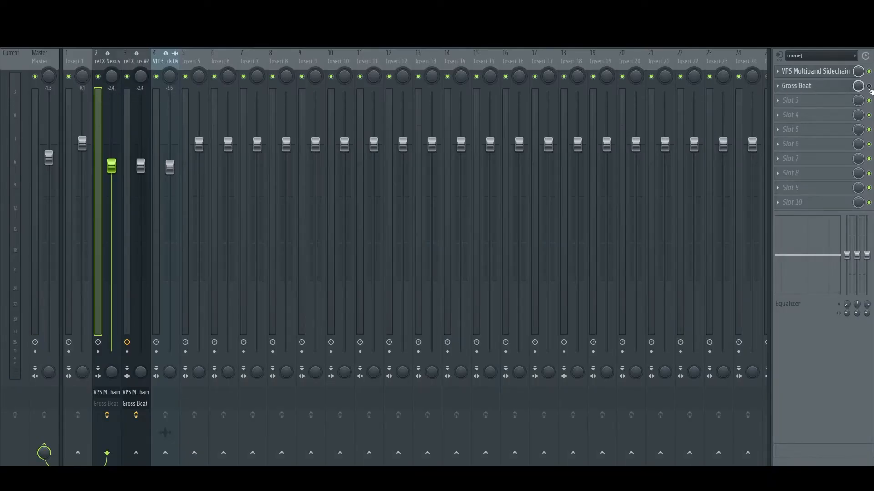
pyautogui.click(868, 71)
pyautogui.click(868, 86)
pyautogui.click(827, 91)
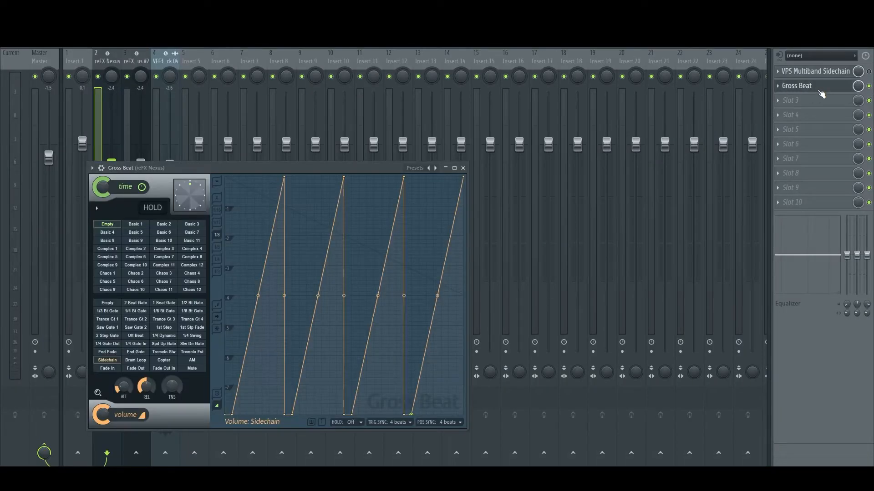
pyautogui.press('F5')
pyautogui.press('space')
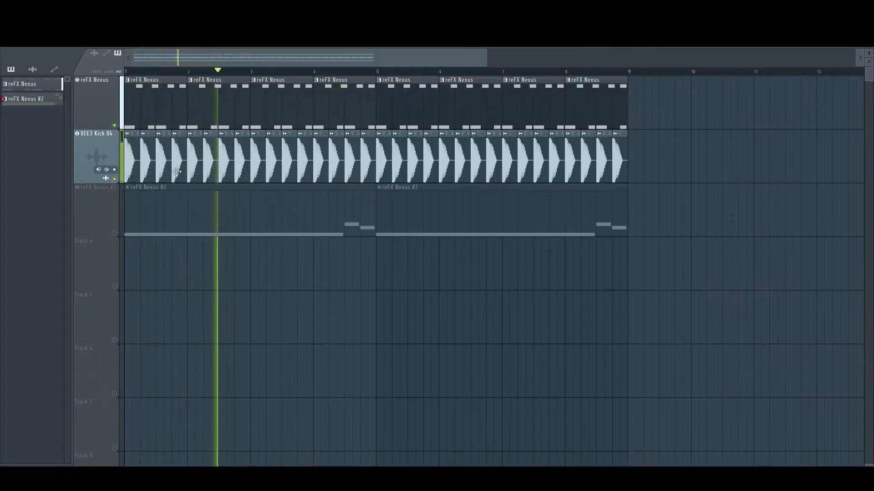
# Step: Shorten the C4 note in the reFX Nexus pattern and add three more short C4 notes between the kick beats of bar 1
pyautogui.press('F9')
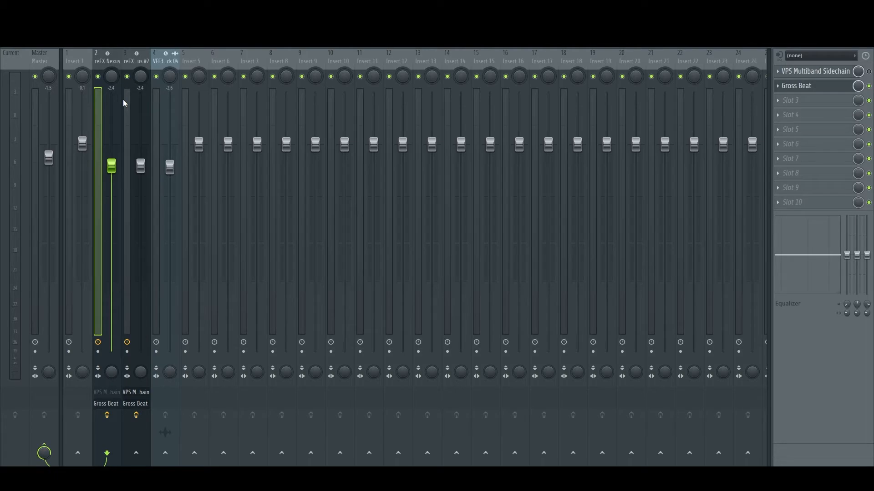
pyautogui.press('F5')
pyautogui.doubleClick(164, 110)
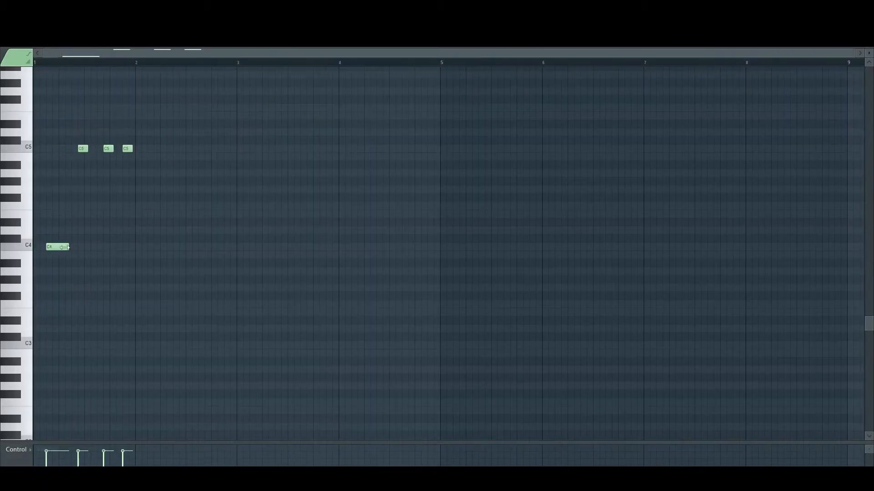
pyautogui.moveTo(68, 248); pyautogui.dragTo(51, 248)
pyautogui.click(77, 246)
pyautogui.click(102, 247)
pyautogui.click(128, 247)
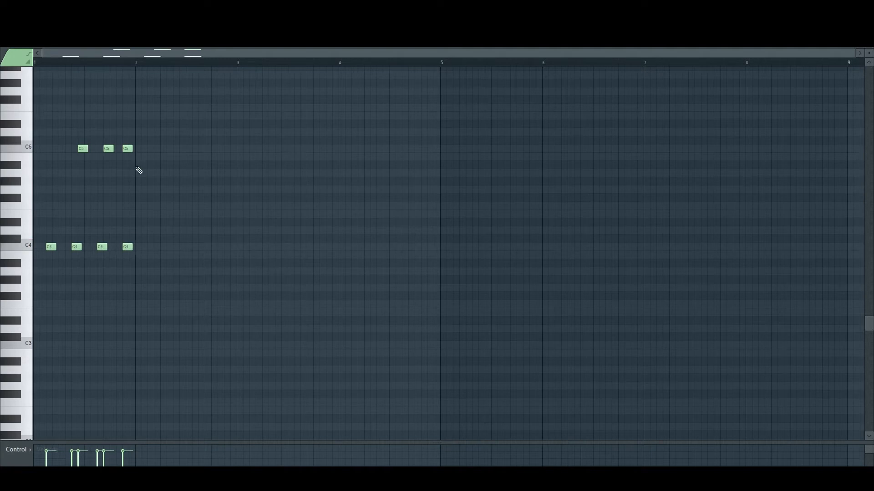
# Step: Delete the three C5 notes from the reFX Nexus pattern and close the piano roll
pyautogui.rightClick(127, 149)
pyautogui.rightClick(108, 148)
pyautogui.rightClick(83, 148)
pyautogui.click(863, 52)
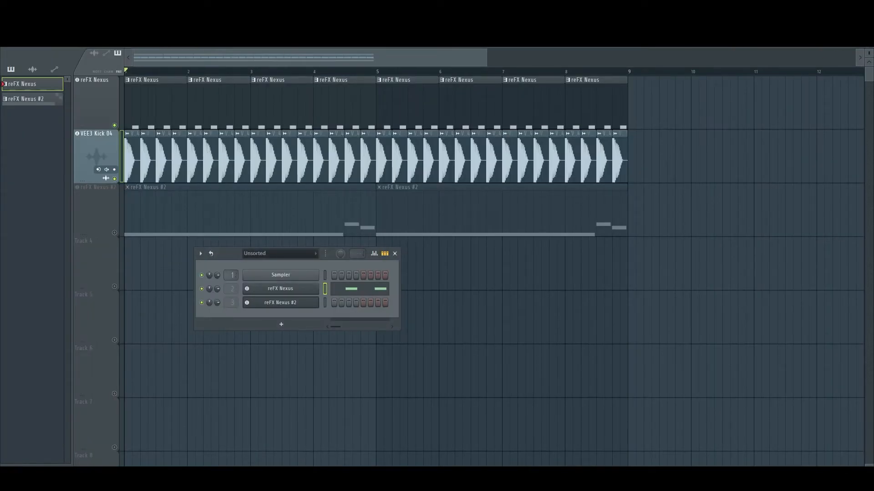
# Step: Bypass Gross Beat on the reFX Nexus channel for playback, and bypass both VPS Multiband Sidechain and Gross Beat on the reFX Nexus #2 channel
pyautogui.press('F9')
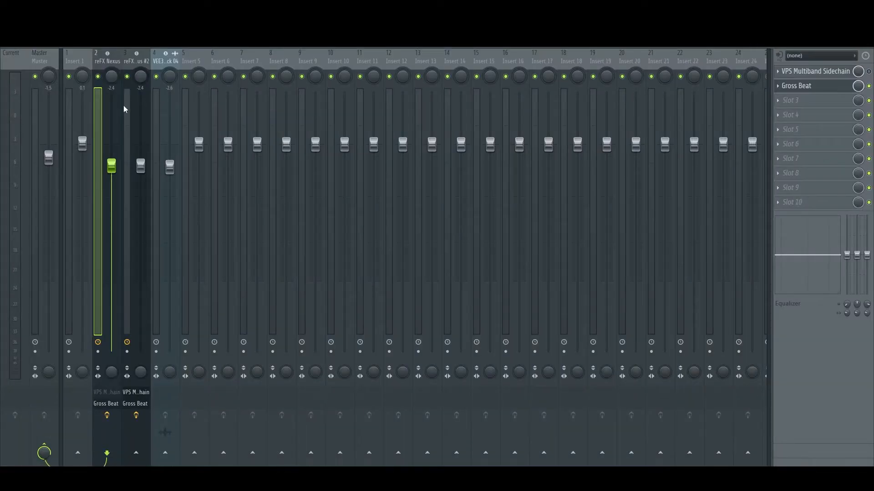
pyautogui.click(868, 85)
pyautogui.press('space')
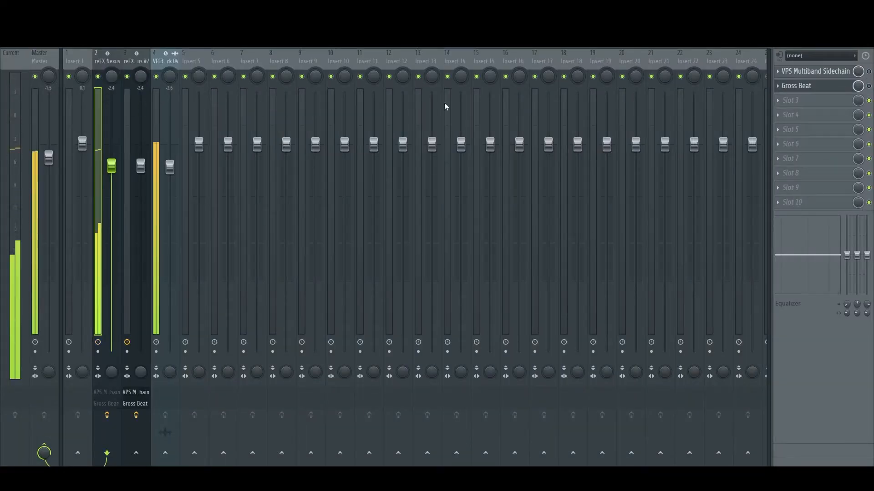
pyautogui.click(138, 112)
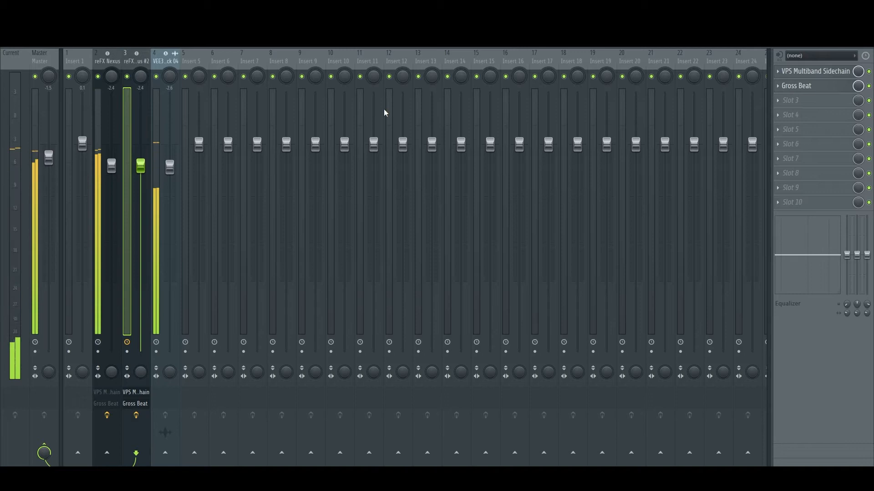
pyautogui.click(868, 72)
pyautogui.press('space')
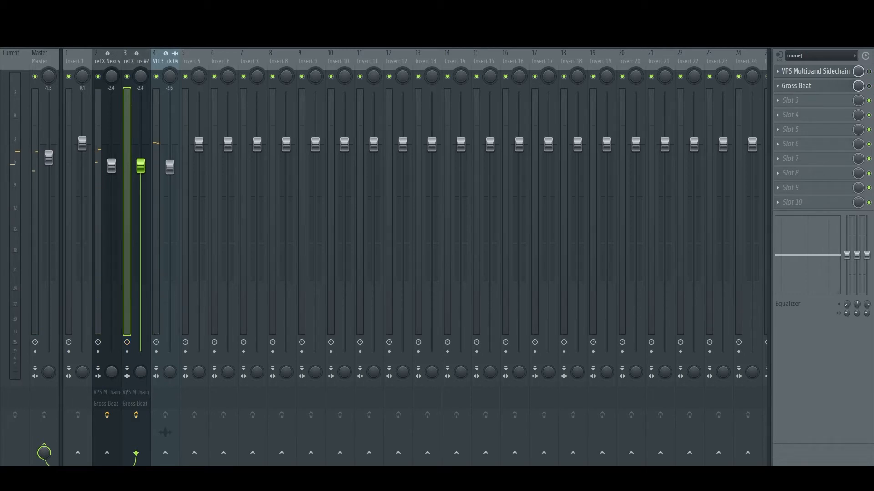
# Step: Unmute the reFX Nexus #2 track, mute the upper reFX Nexus track, and play the bass with the kick
pyautogui.press('F5')
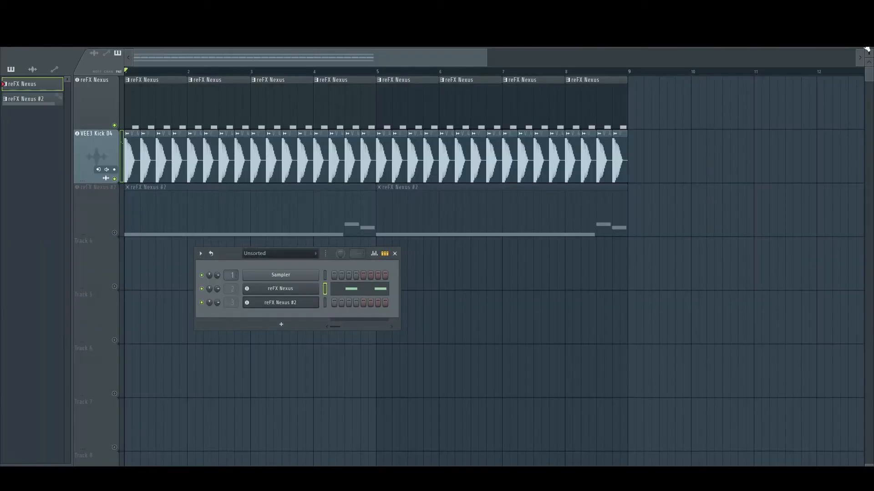
pyautogui.click(114, 233)
pyautogui.click(115, 126)
pyautogui.press('space')
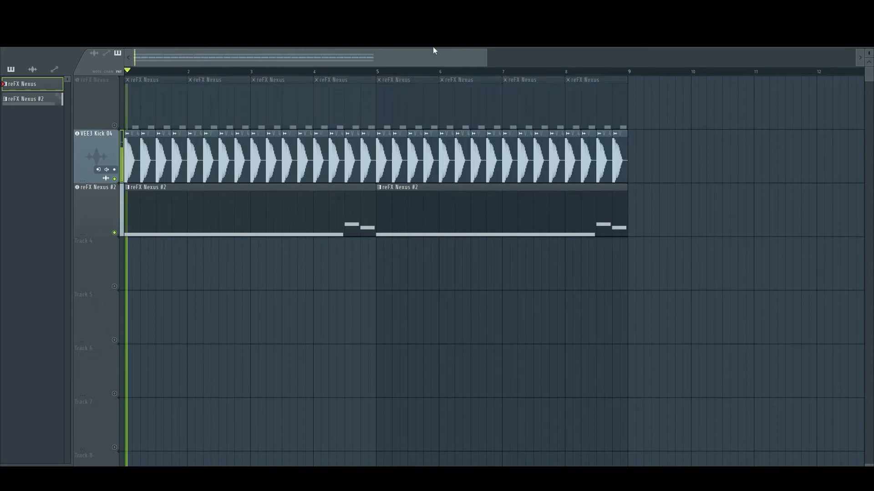
# Step: Enable VPS Multiband Sidechain on the reFX Nexus #2 channel during playback, stop playback, and close the mixer
pyautogui.press('F9')
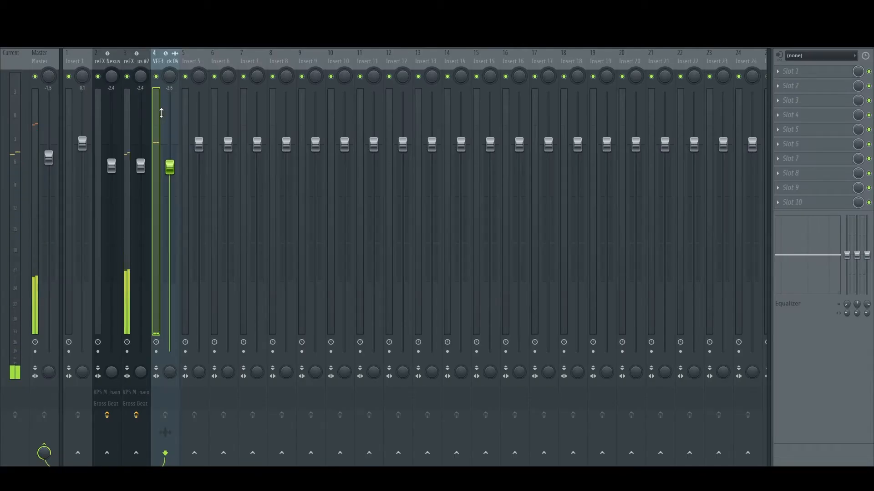
pyautogui.click(868, 72)
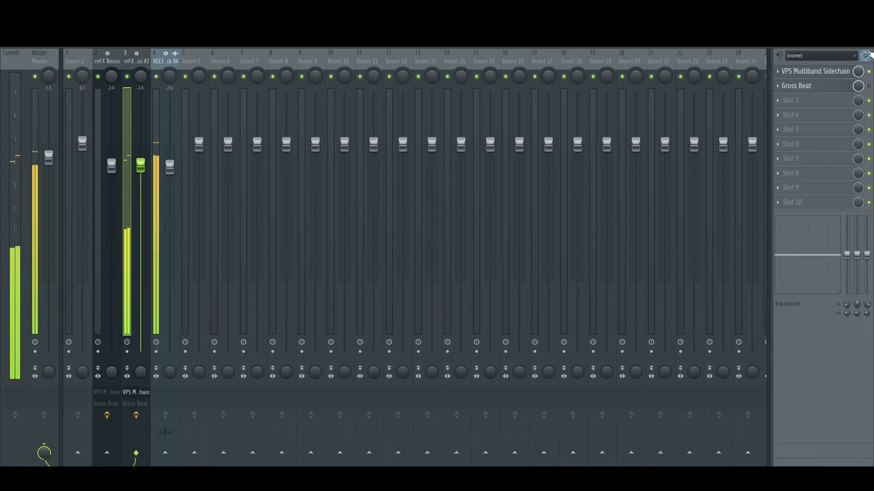
pyautogui.press('space')
pyautogui.click(870, 47)
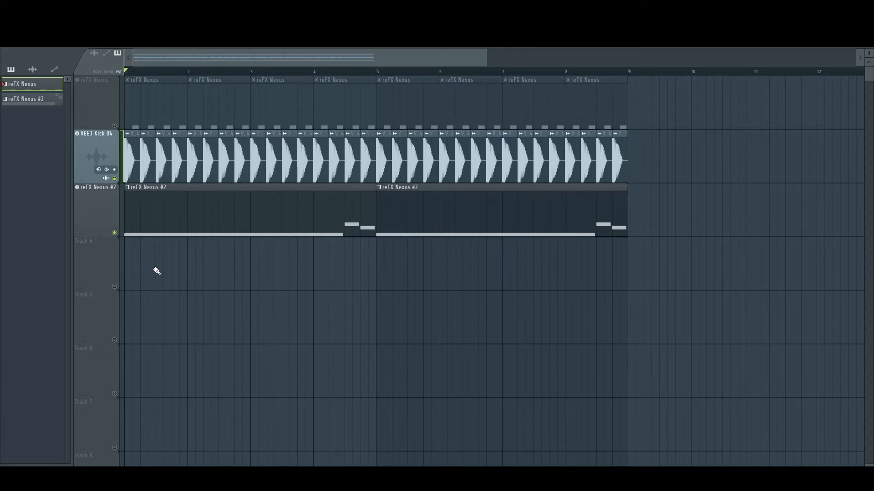
# Step: Load the Melbourne Offbeat 3 bass preset from the EDM 3 folder in reFX Nexus and play it
pyautogui.click(116, 232)
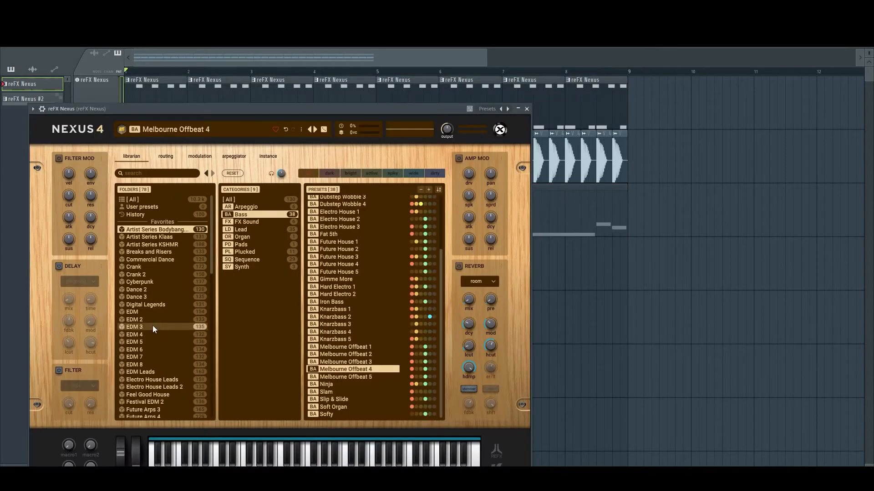
pyautogui.click(154, 326)
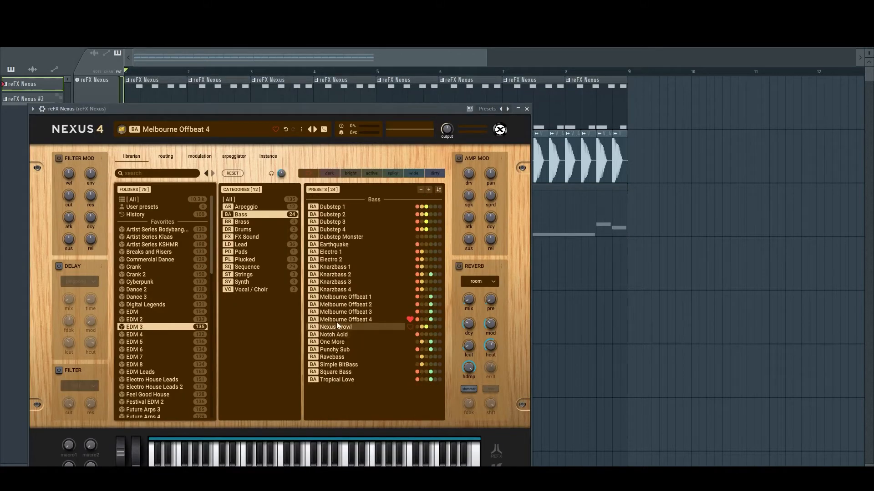
pyautogui.click(341, 314)
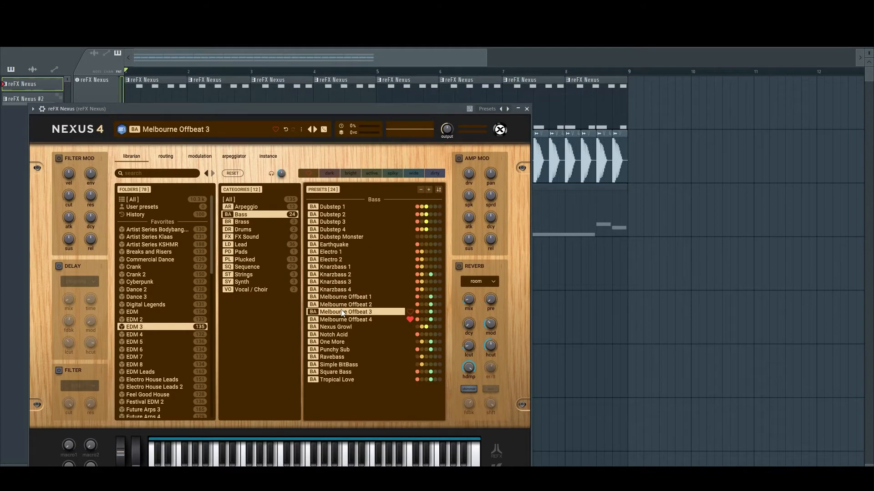
pyautogui.press('space')
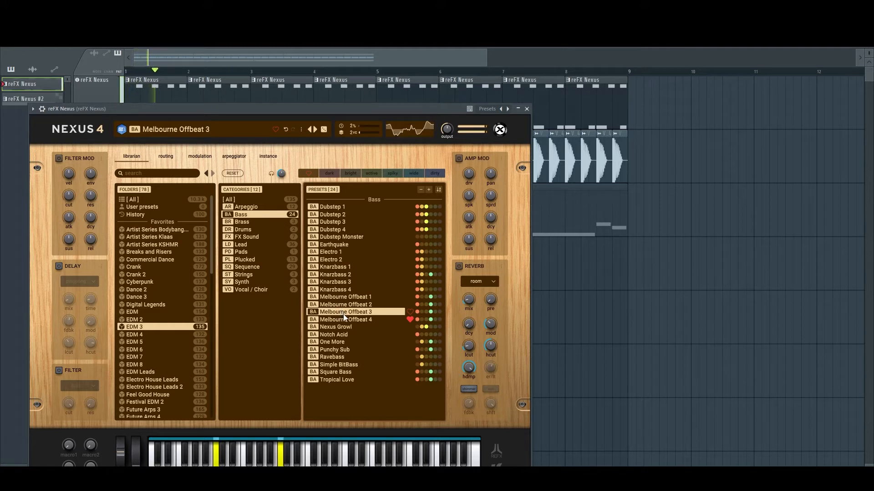
pyautogui.press('space')
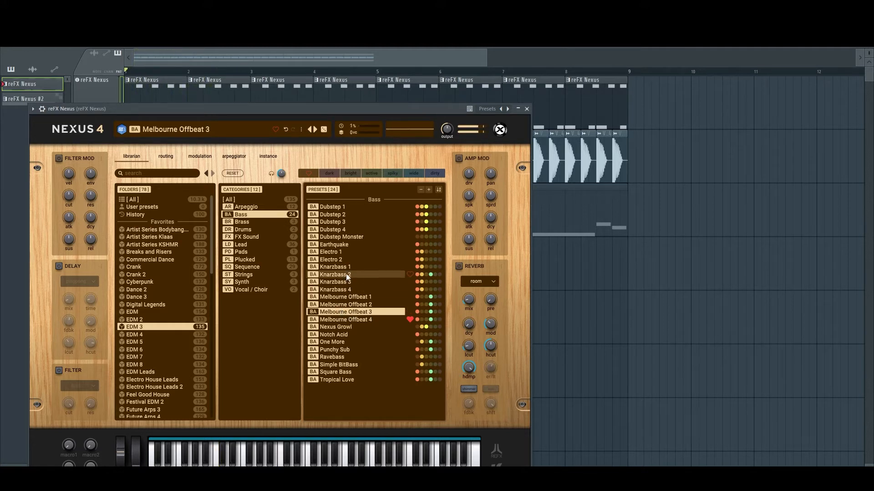
# Step: Load the Knarzbass 2 preset in reFX Nexus, play it, and close the plugin window
pyautogui.click(348, 276)
pyautogui.press('space')
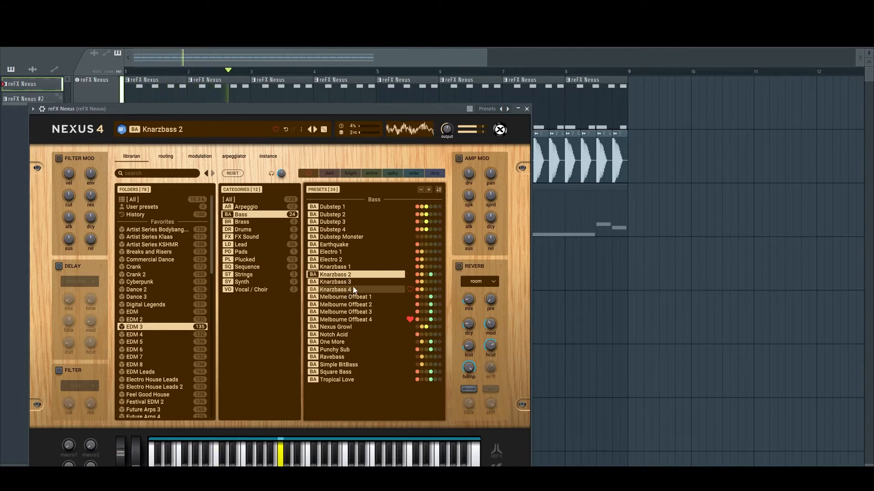
pyautogui.press('space')
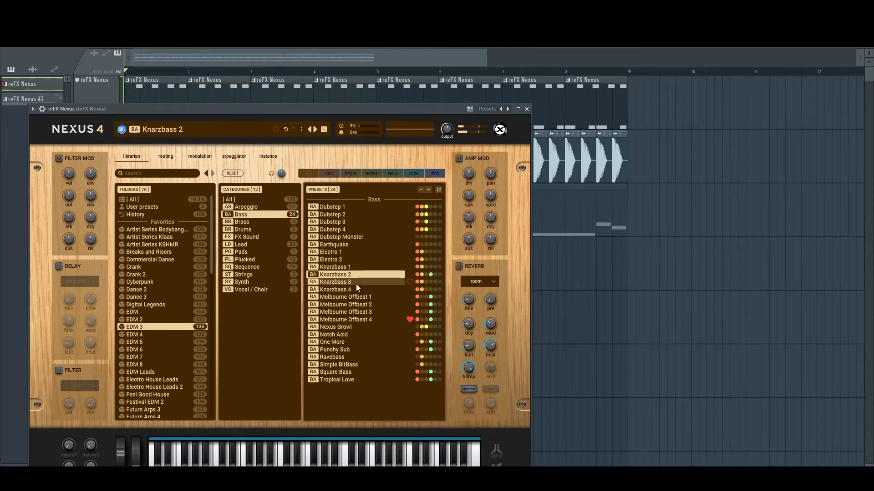
pyautogui.click(527, 110)
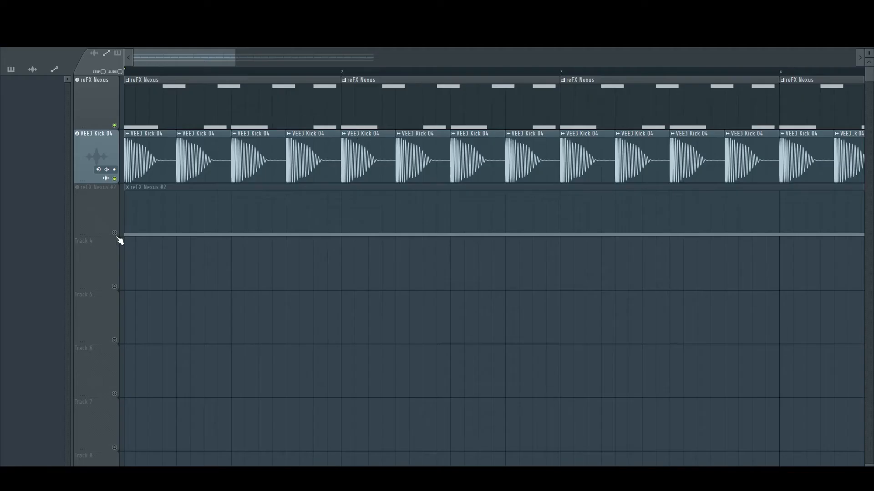
pyautogui.press('F6')
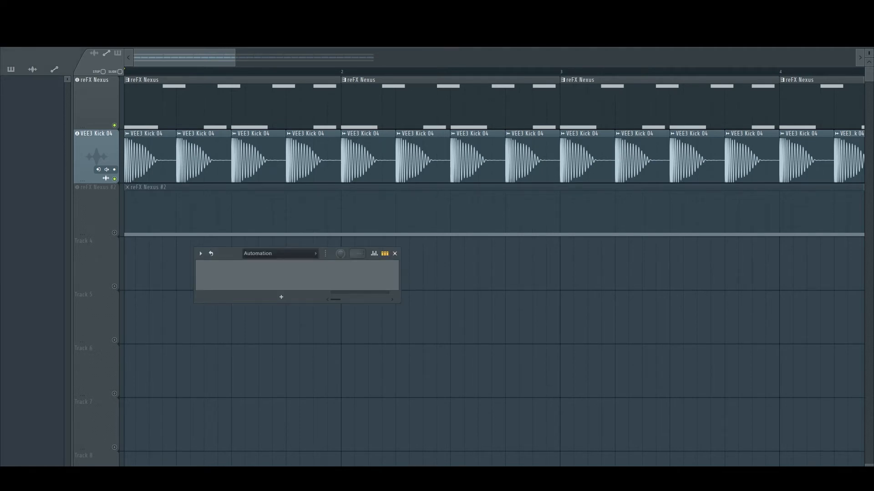
pyautogui.press('F9')
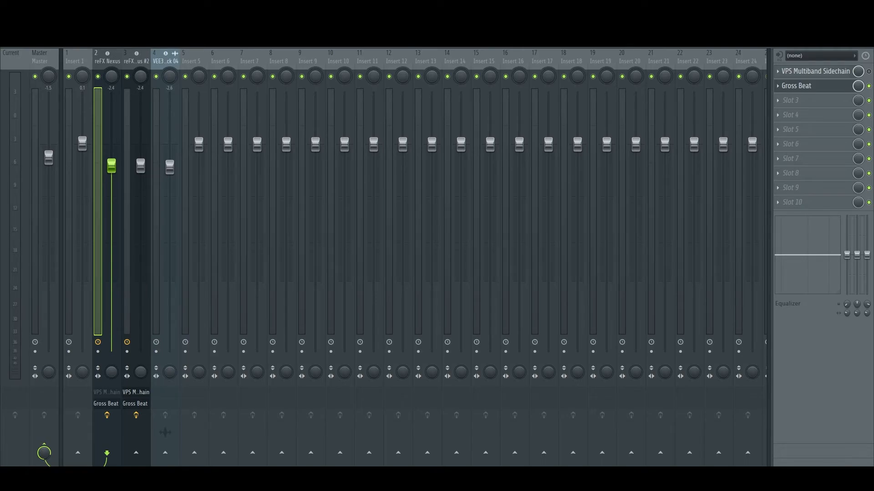
pyautogui.click(870, 49)
pyautogui.click(136, 105)
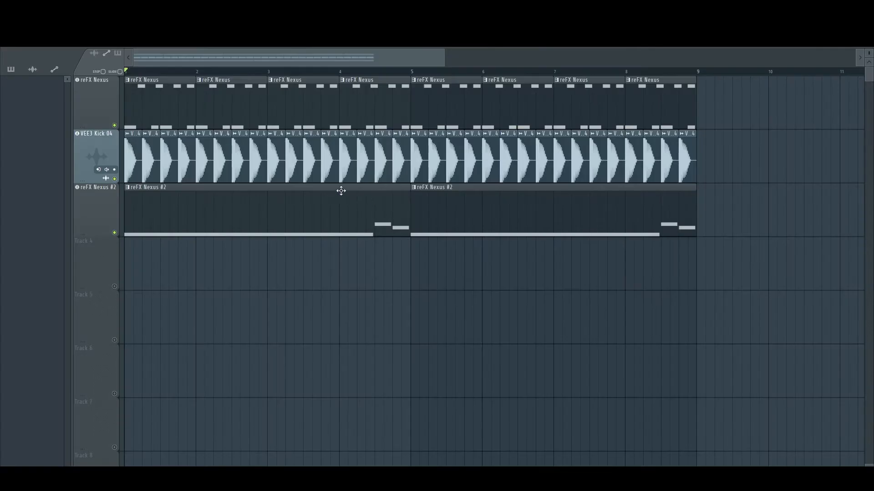
# Step: Mute the upper reFX Nexus track, delete the kicks on bar 2's last beat, bar 4's last two and all of bar 8, and play from bar 2
pyautogui.click(114, 126)
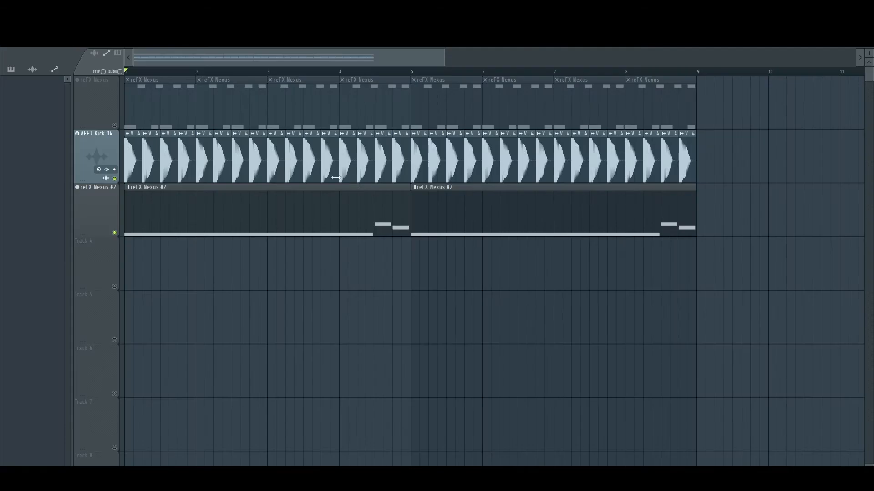
pyautogui.rightClick(258, 168)
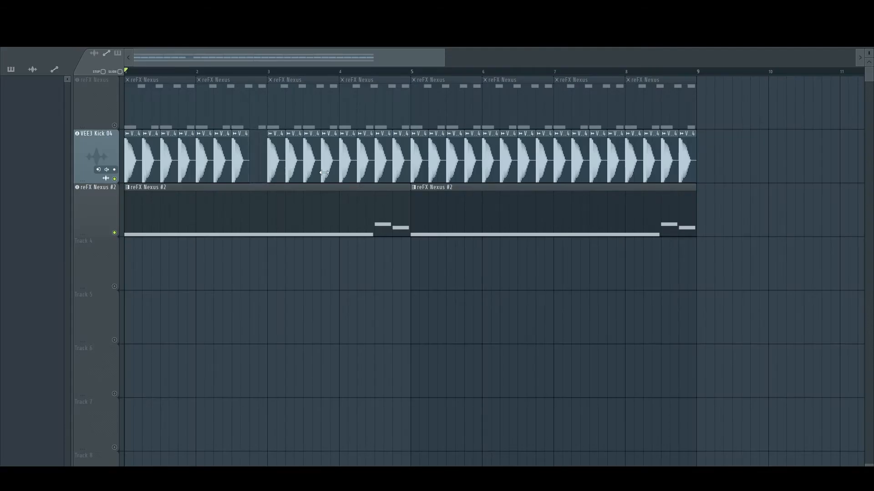
pyautogui.rightClick(404, 164)
pyautogui.rightClick(384, 163)
pyautogui.rightClick(633, 167)
pyautogui.rightClick(652, 166)
pyautogui.rightClick(670, 166)
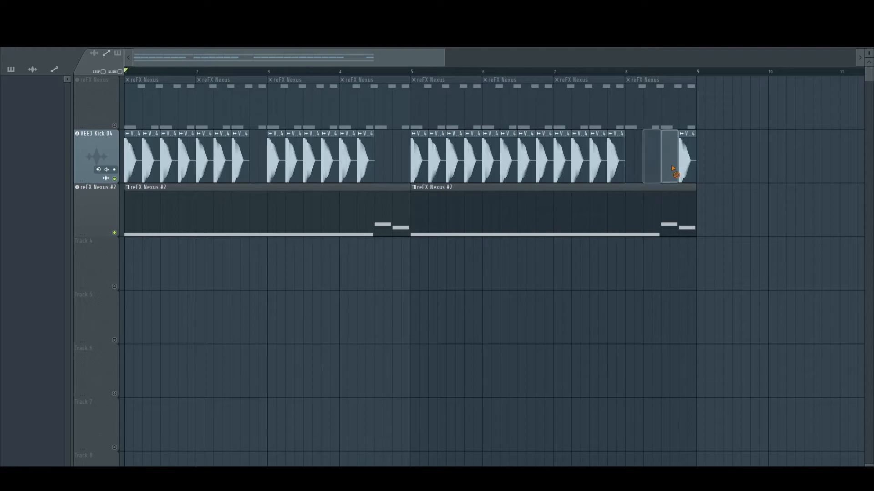
pyautogui.rightClick(687, 166)
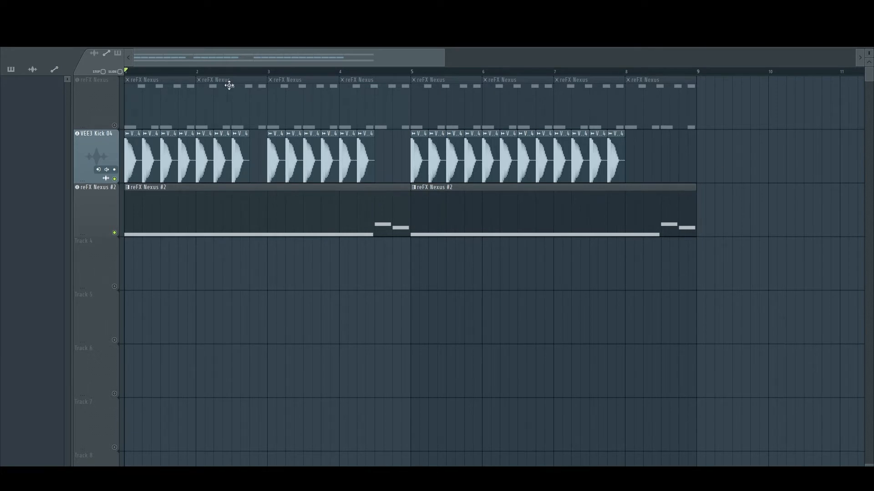
pyautogui.click(224, 72)
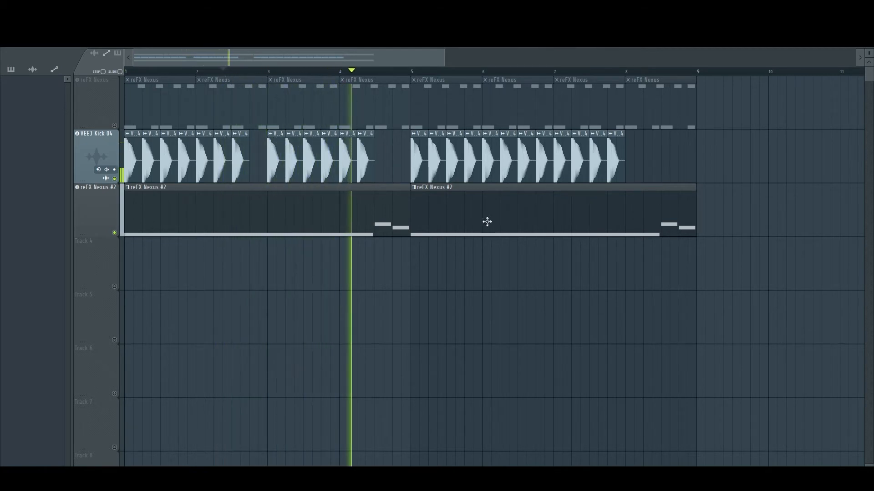
# Step: Stop playback and create an automation clip for the VPS Multiband Sidechain mix level on reFX Nexus #2, closing the mixer
pyautogui.press('space')
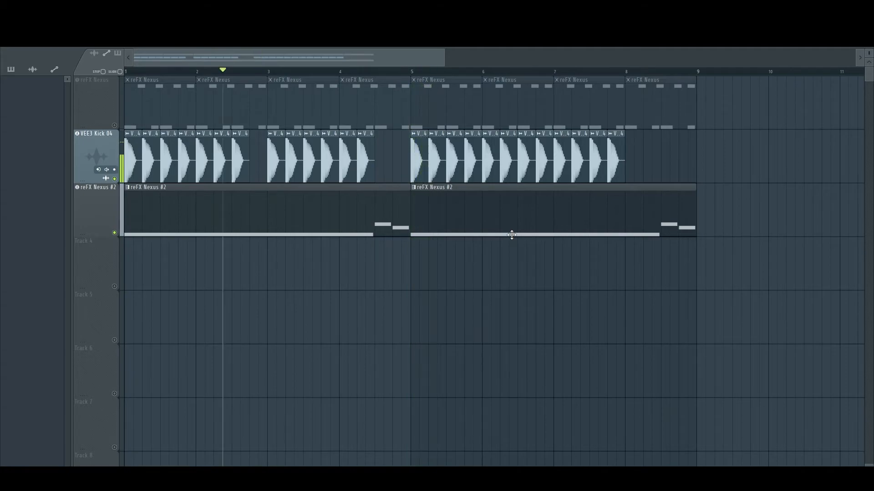
pyautogui.press('F9')
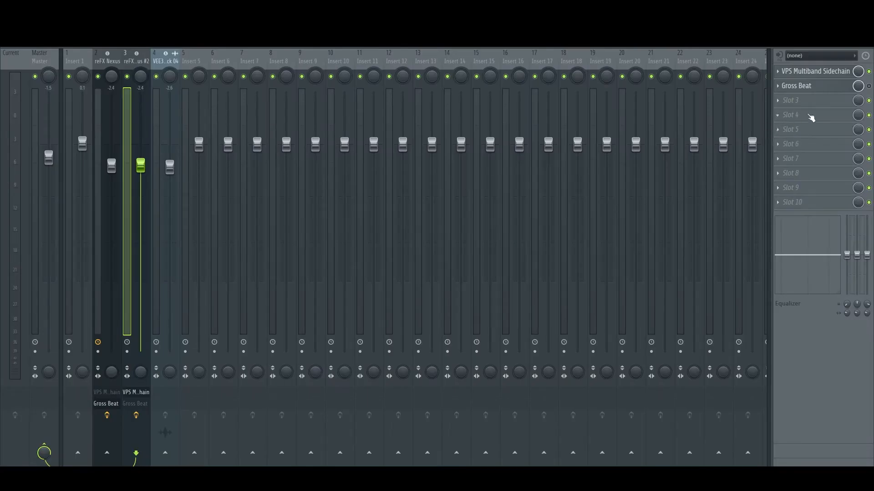
pyautogui.rightClick(859, 73)
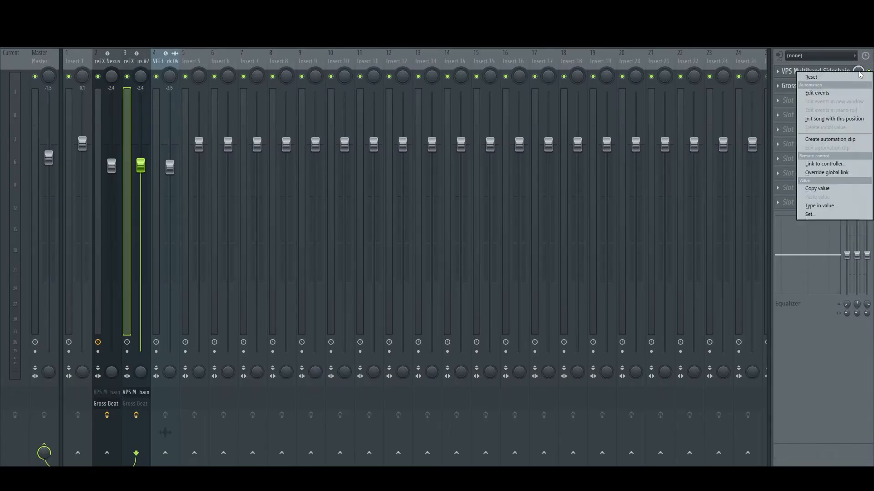
pyautogui.click(828, 140)
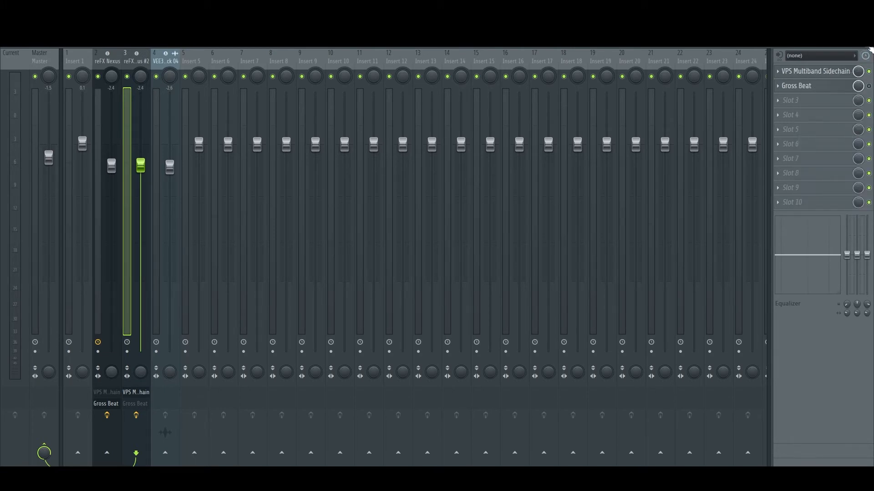
pyautogui.click(868, 46)
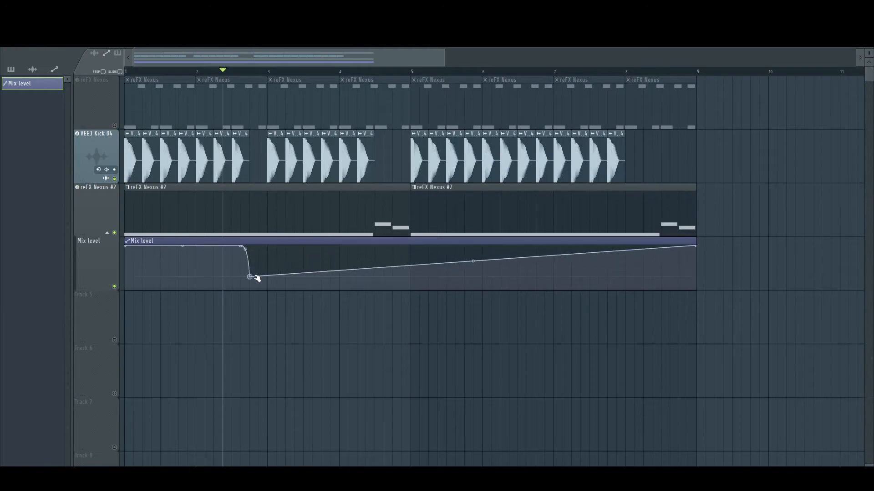
# Step: Shape the Mix level clip to drop to zero over the kick gaps on bar 2's last beat and bar 4's last two beats
pyautogui.moveTo(254, 276); pyautogui.dragTo(268, 246)
pyautogui.rightClick(267, 285)
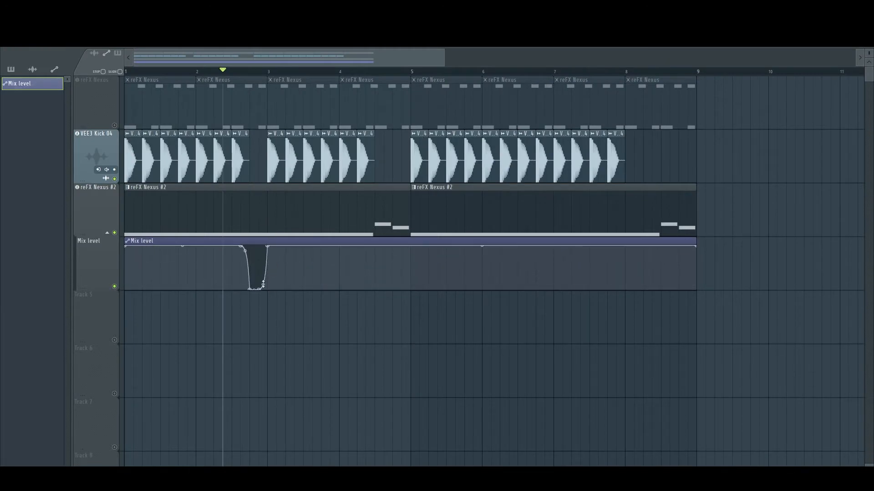
pyautogui.moveTo(335, 248); pyautogui.dragTo(357, 246)
pyautogui.moveTo(374, 255); pyautogui.dragTo(376, 288)
pyautogui.rightClick(376, 289)
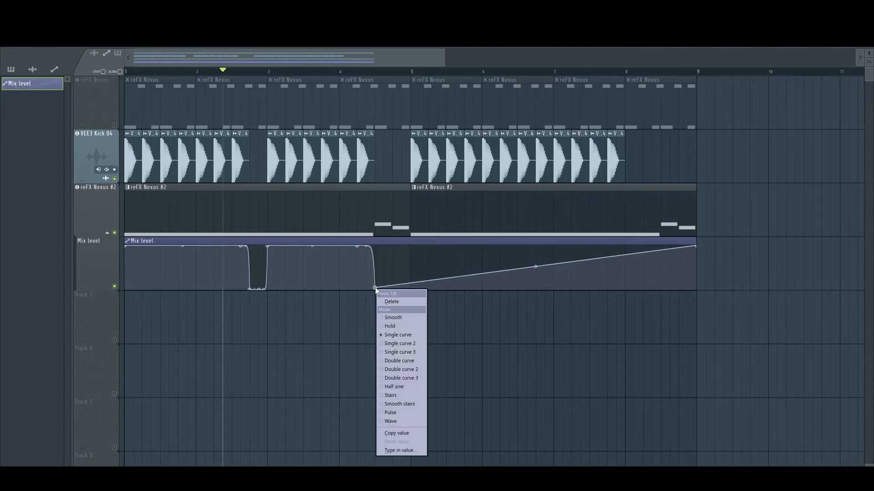
pyautogui.click(376, 291)
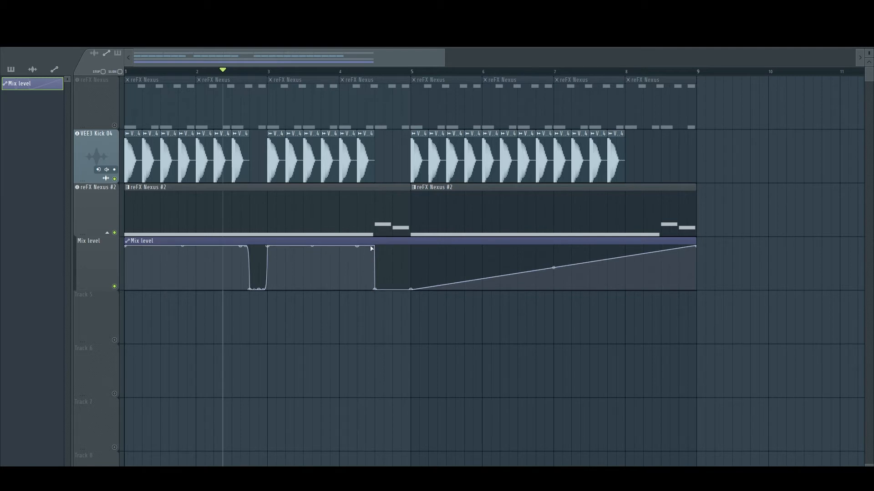
# Step: Refine the drop before bar 2's gap, curve the edges of bar 4's gap, and return the mix level to full at bar 5
pyautogui.keyDown('ctrl'); pyautogui.scroll(5, 248, 259); pyautogui.keyUp('ctrl')
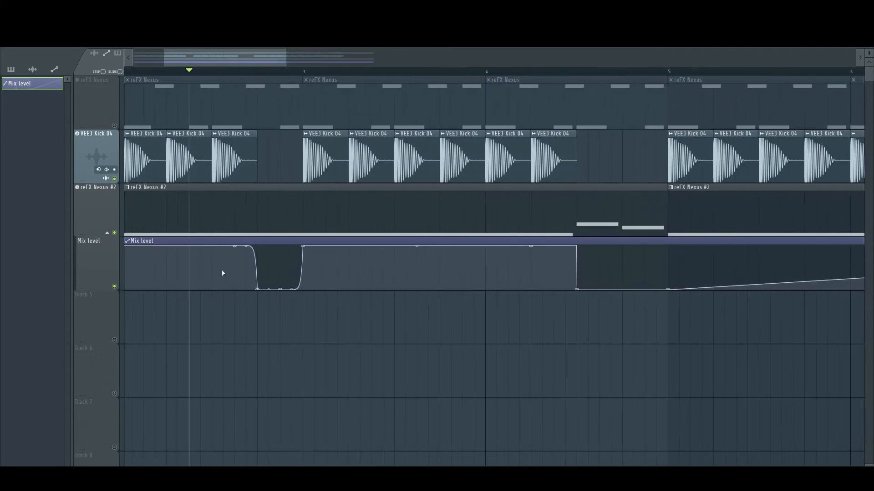
pyautogui.rightClick(247, 247)
pyautogui.moveTo(252, 246); pyautogui.dragTo(252, 247)
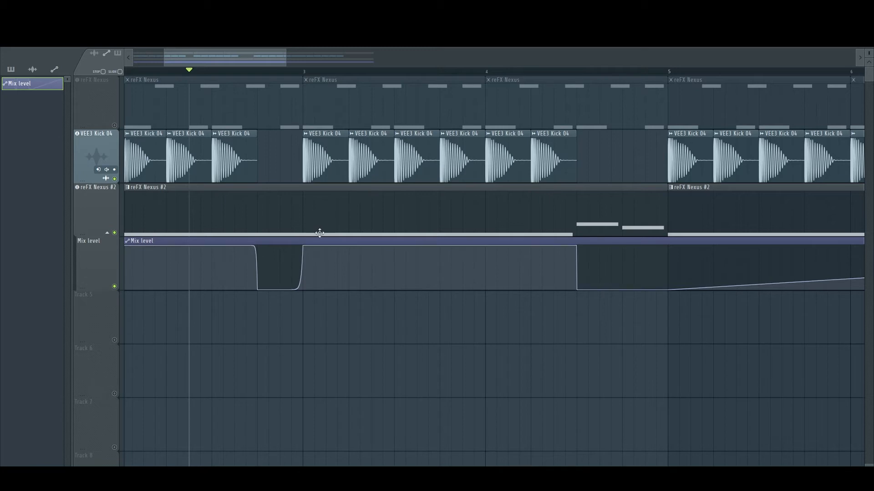
pyautogui.scroll(-4, 303, 73)
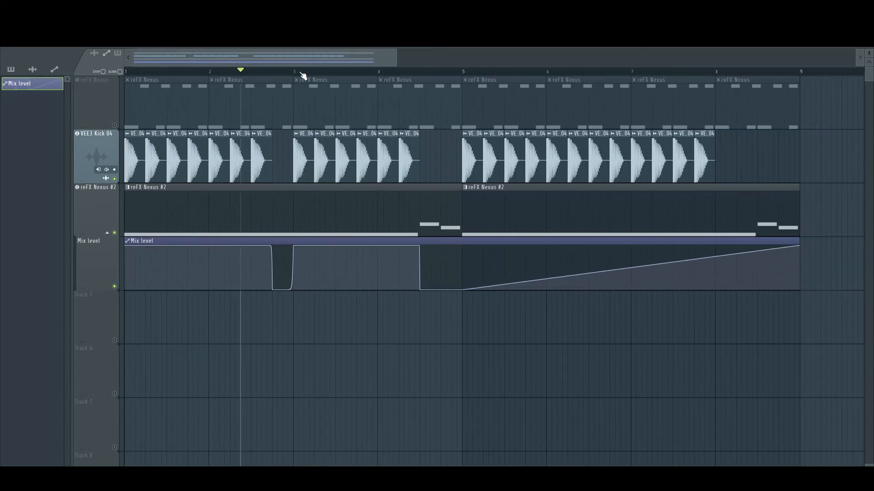
pyautogui.rightClick(399, 246)
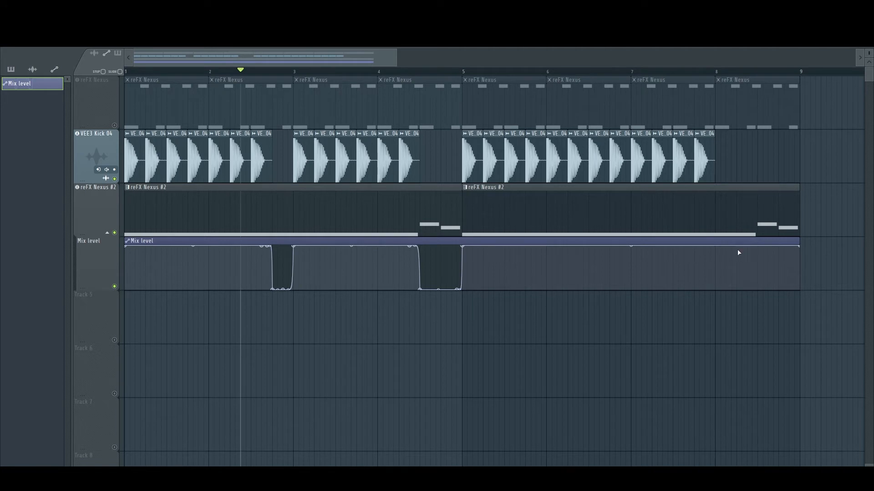
# Step: Drop the Mix level automation to zero across bar 8, and play the result from bar 2 into bar 5
pyautogui.rightClick(711, 246)
pyautogui.rightClick(715, 246)
pyautogui.moveTo(715, 246); pyautogui.dragTo(719, 291)
pyautogui.moveTo(800, 249); pyautogui.dragTo(802, 290)
pyautogui.scroll(-2, 473, 73)
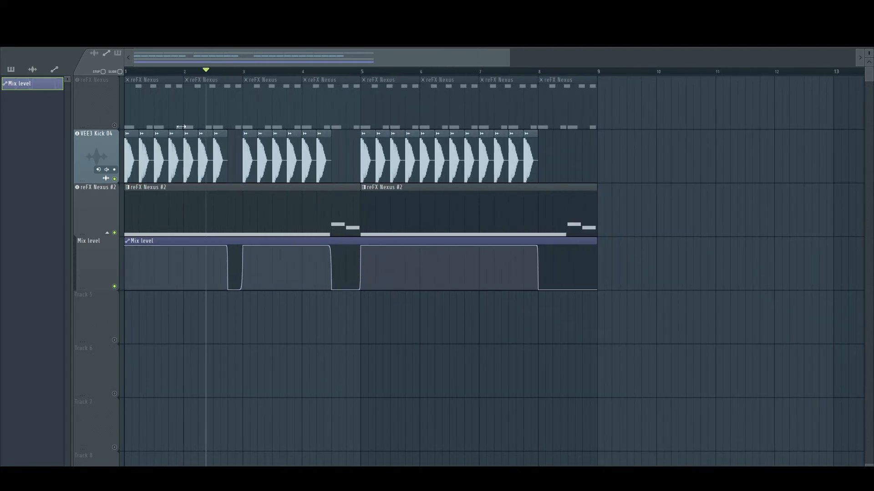
pyautogui.press('space')
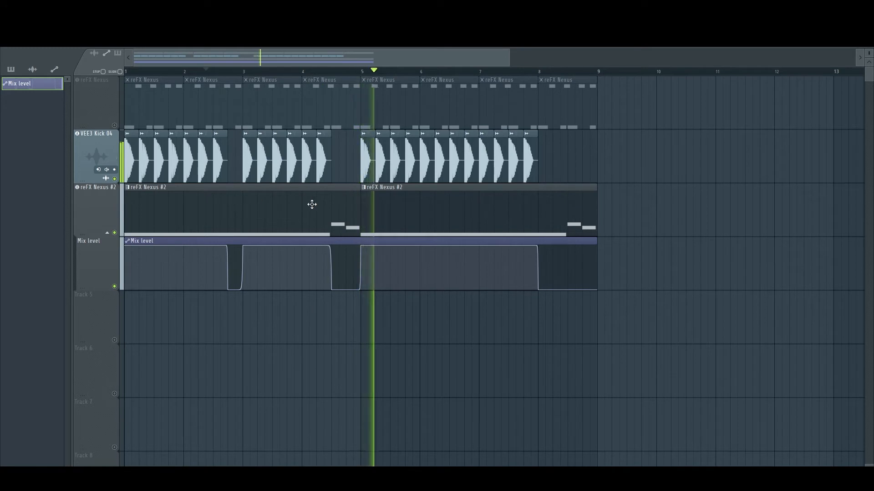
pyautogui.press('space')
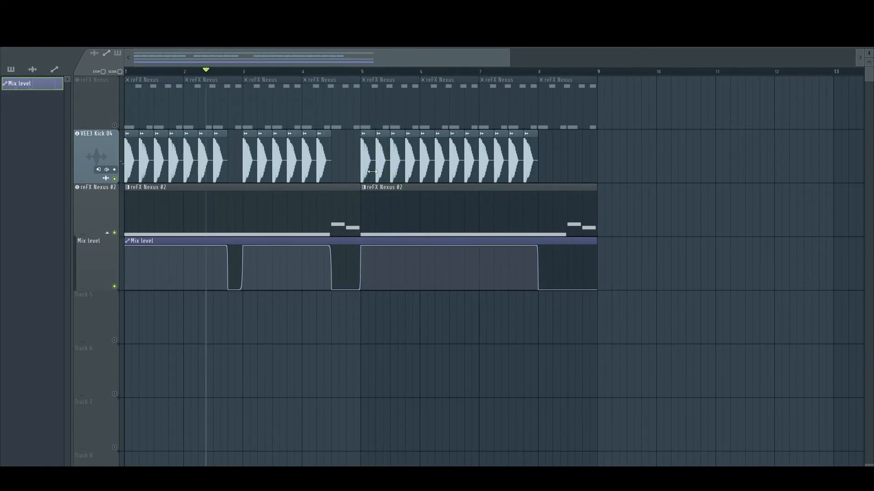
# Step: Add Fruity Limiter in slot 3 of the reFX Nexus #2 mixer channel
pyautogui.press('F9')
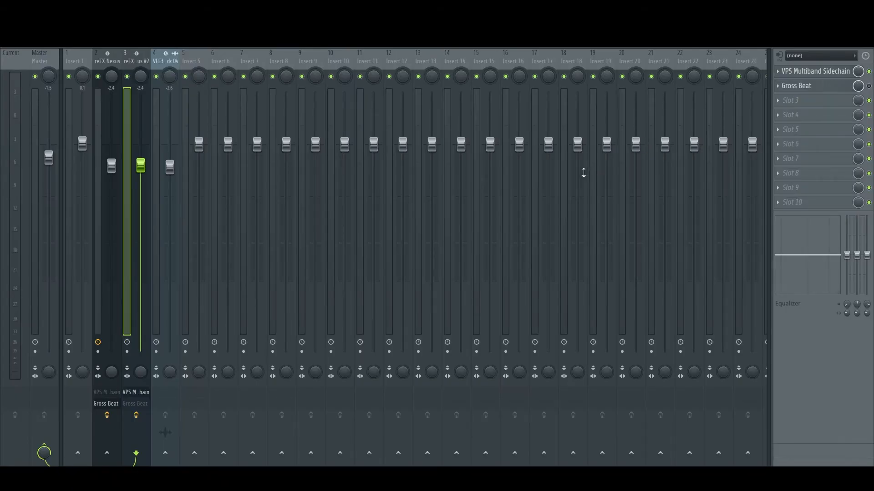
pyautogui.click(795, 101)
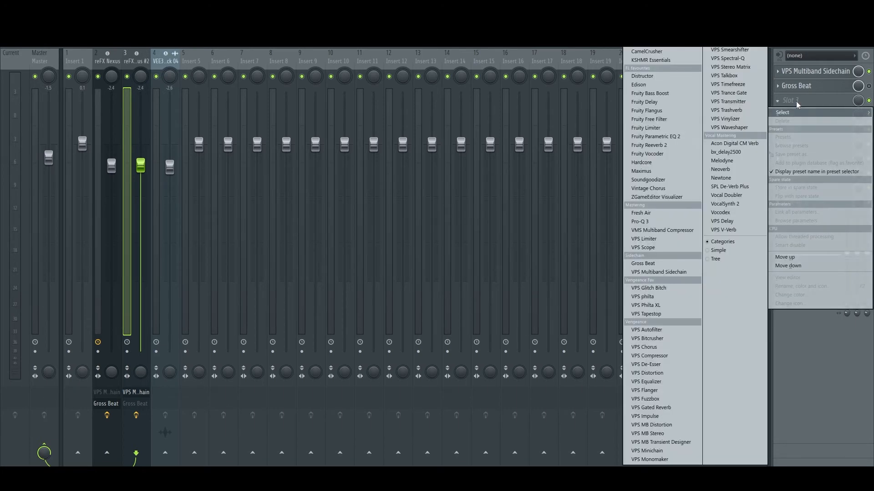
pyautogui.click(646, 129)
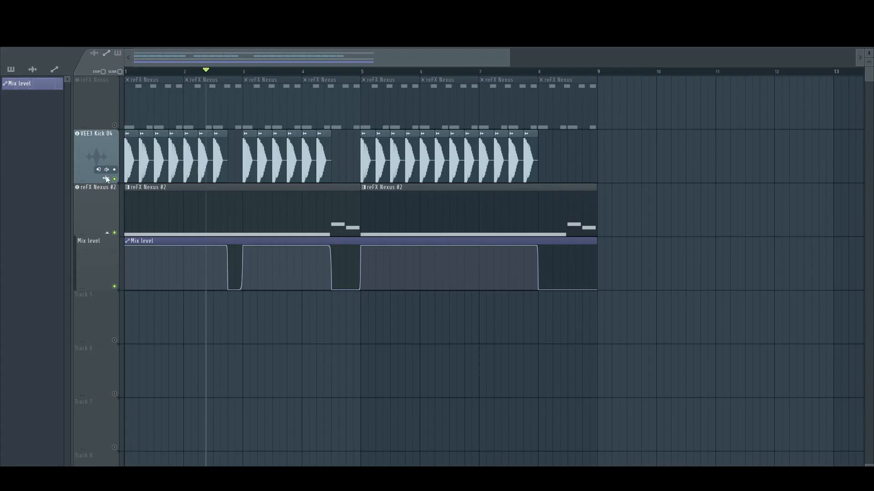
# Step: Mute the VEE3 Kick 04 track, open Fruity Limiter on reFX Nexus #2, and play the bass from bar 1
pyautogui.click(114, 178)
pyautogui.click(126, 71)
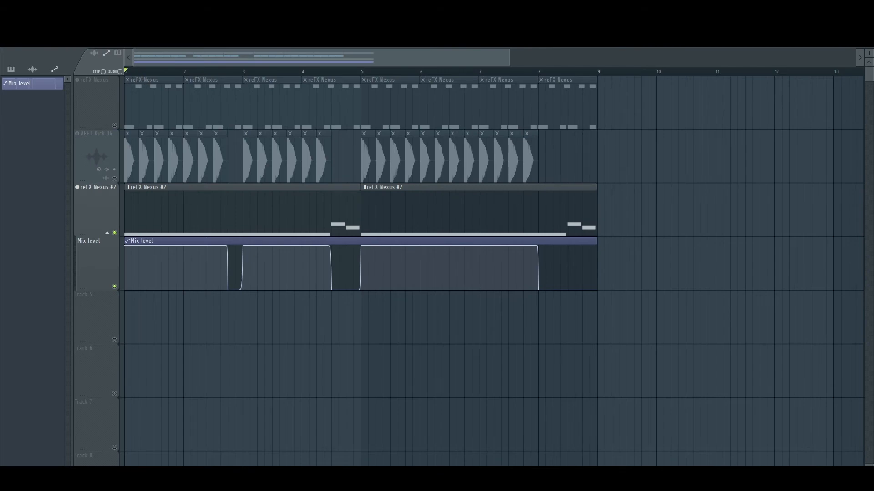
pyautogui.press('F9')
pyautogui.click(819, 103)
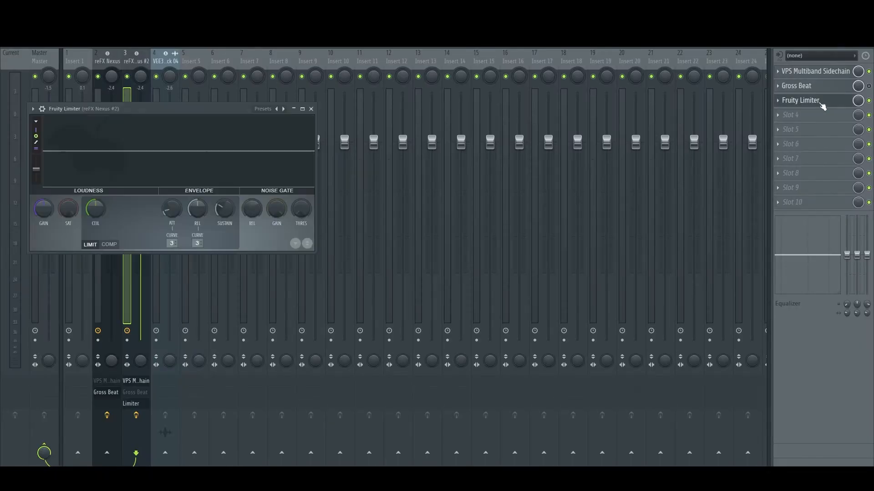
pyautogui.moveTo(237, 110); pyautogui.dragTo(470, 122)
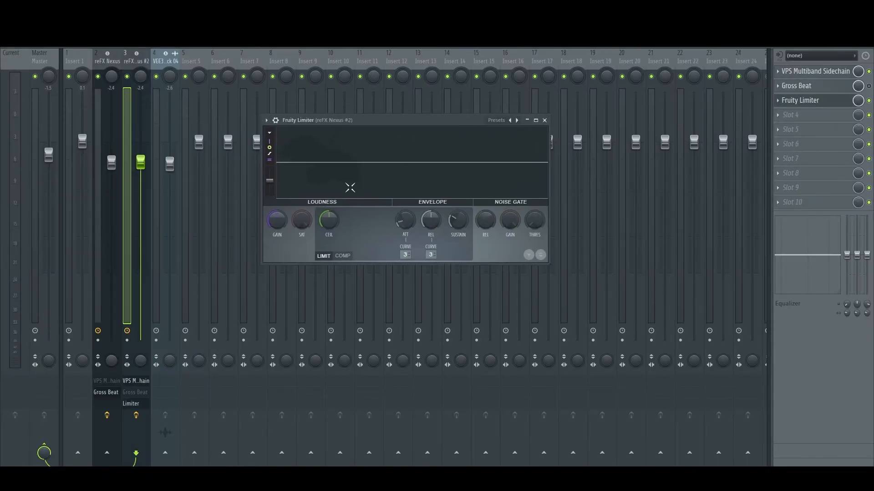
pyautogui.press('space')
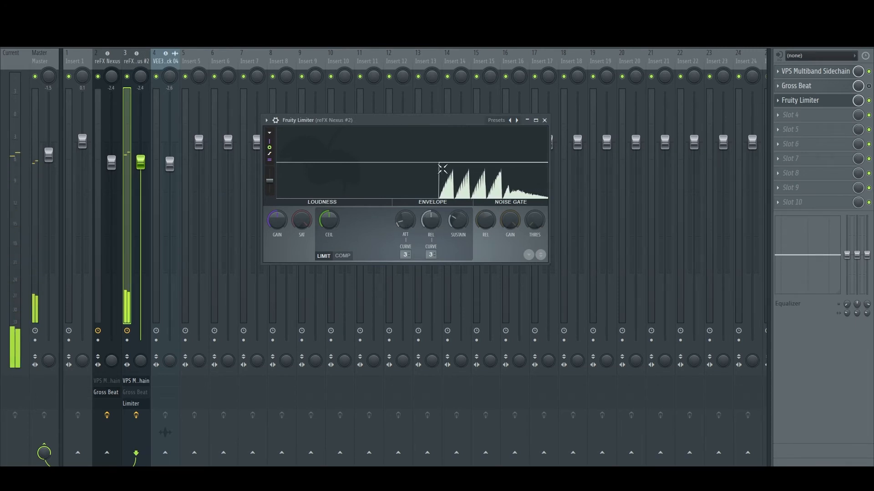
# Step: Lower the Fruity Limiter ceiling below the peaks of the unsidechained bass, checking by playback, and close the plugin window
pyautogui.moveTo(336, 220); pyautogui.dragTo(336, 229)
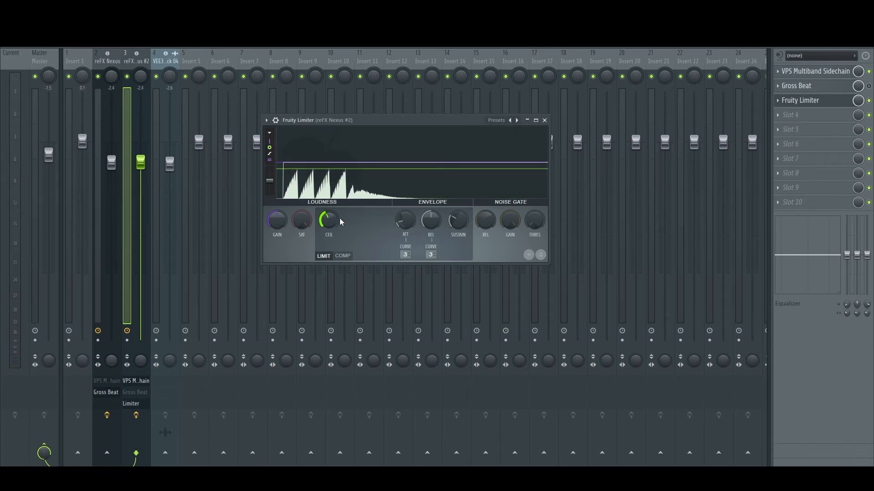
pyautogui.press('space')
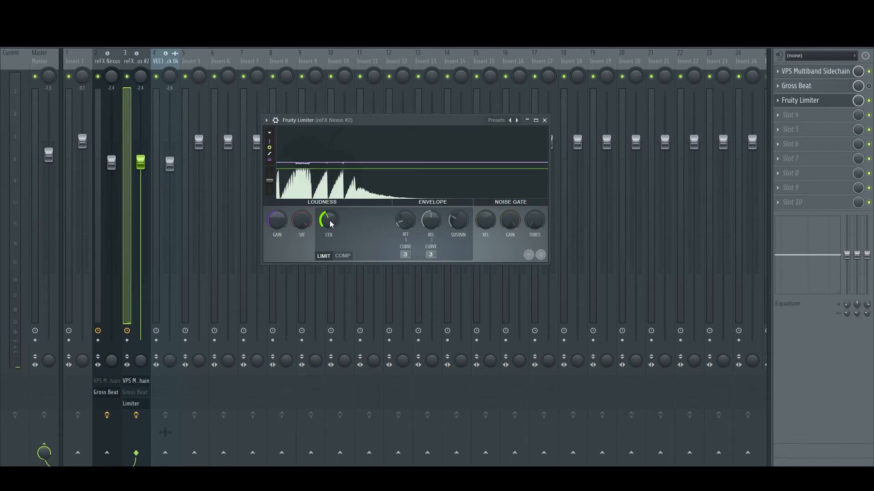
pyautogui.moveTo(333, 222); pyautogui.dragTo(330, 226)
pyautogui.press('space')
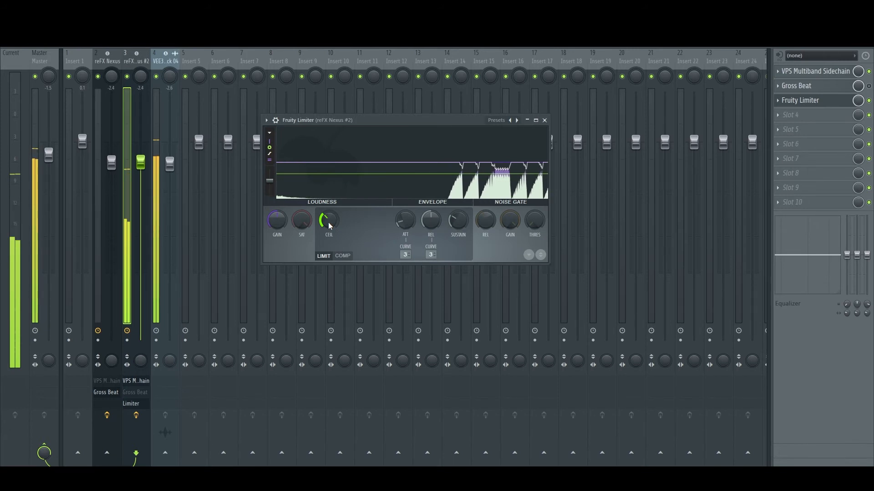
pyautogui.click(545, 120)
pyautogui.press('F5')
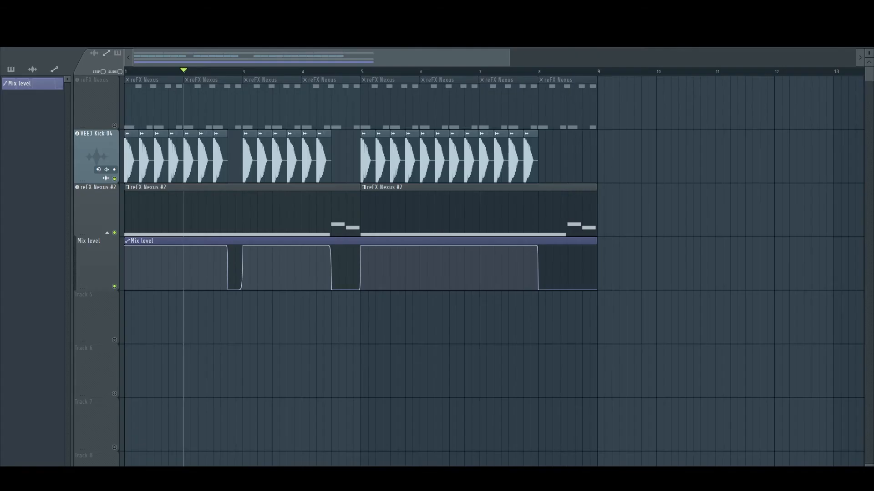
# Step: Examine the existing Gross Beat's preset list on reFX Nexus #2 and close the list without choosing a preset
pyautogui.press('F9')
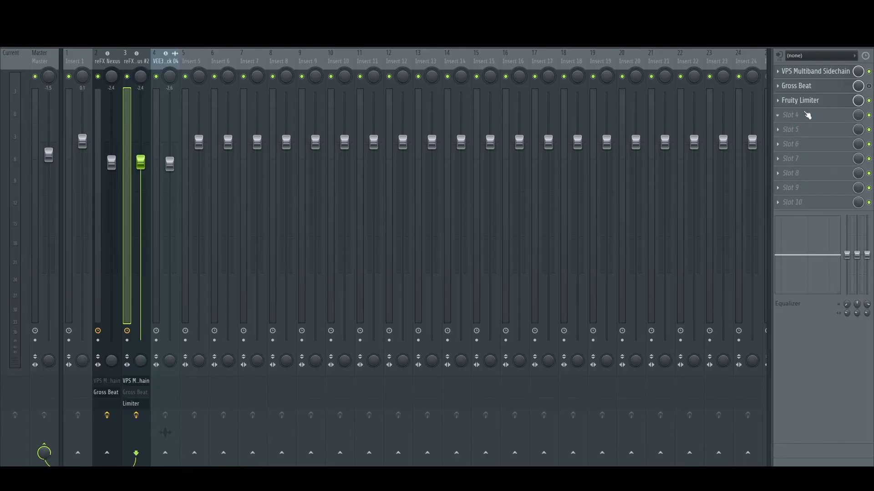
pyautogui.press('F5')
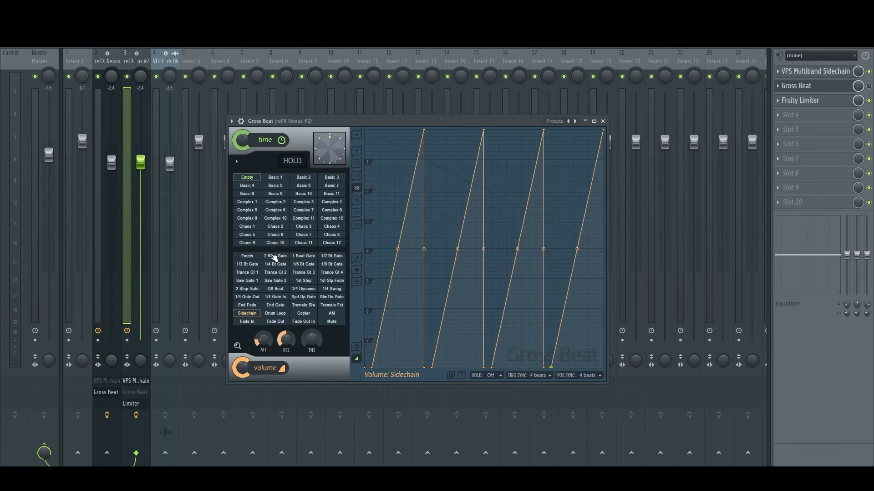
pyautogui.click(231, 121)
pyautogui.moveTo(307, 159)
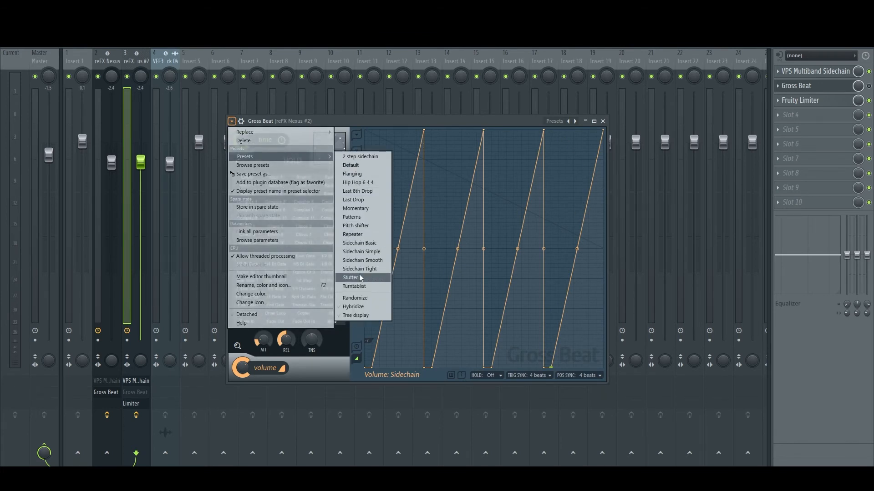
pyautogui.click(425, 119)
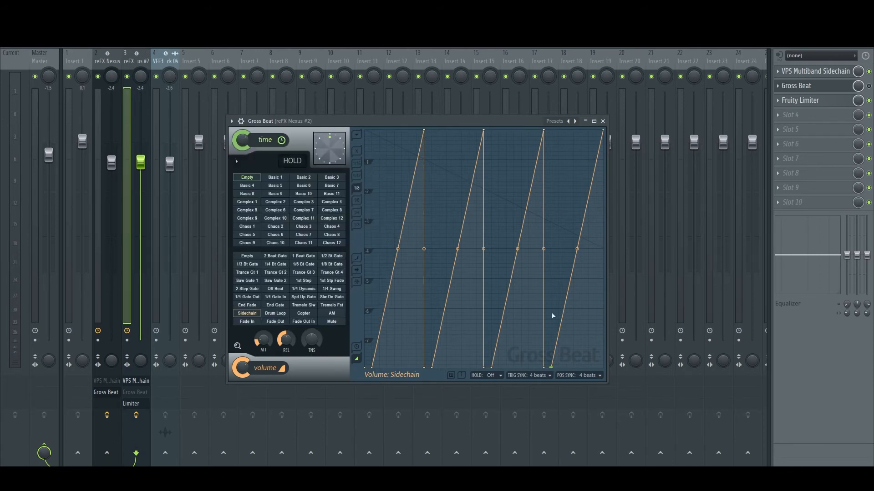
# Step: Add a second Gross Beat in slot 4, apply its Sidechain volume preset, and straighten the envelope's first ramp
pyautogui.click(784, 116)
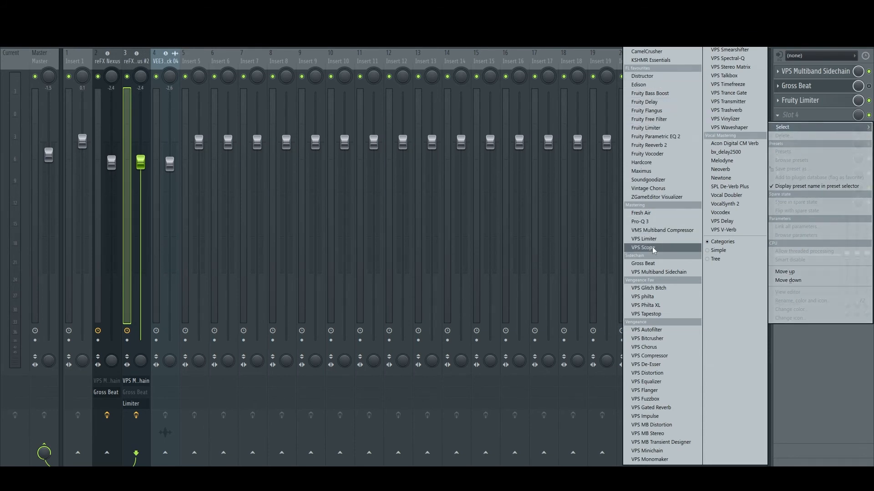
pyautogui.click(649, 265)
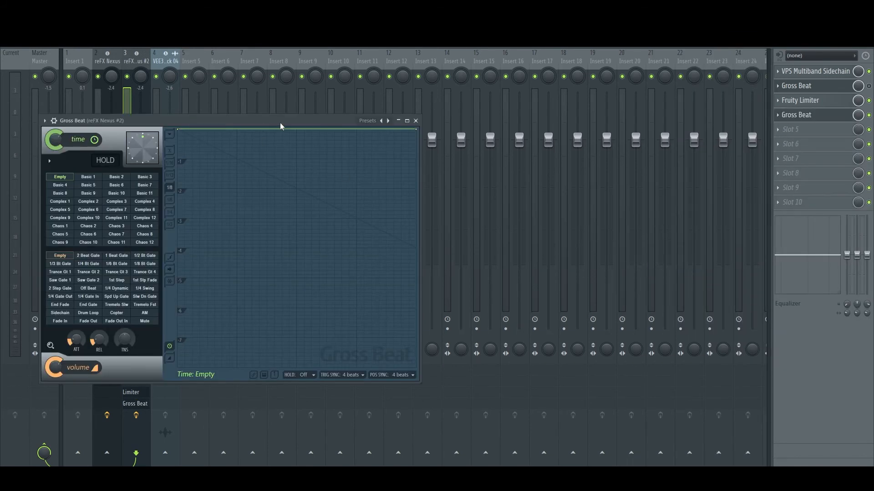
pyautogui.moveTo(281, 123); pyautogui.dragTo(532, 86)
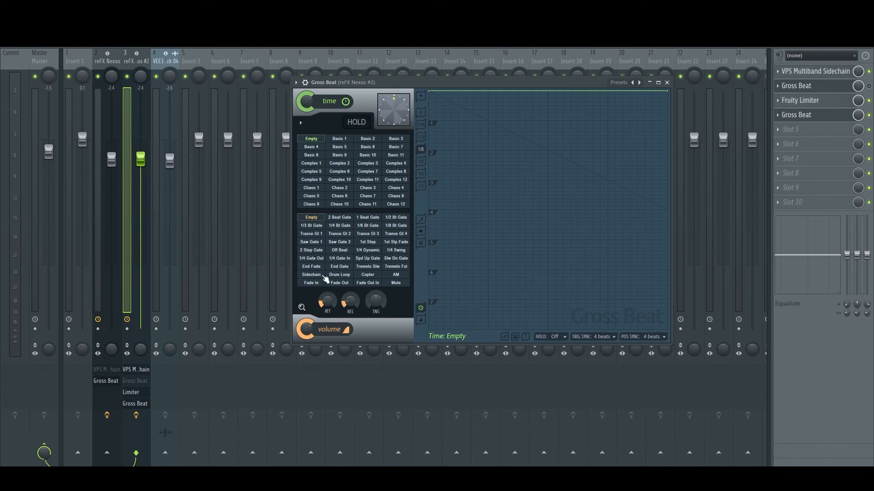
pyautogui.click(313, 275)
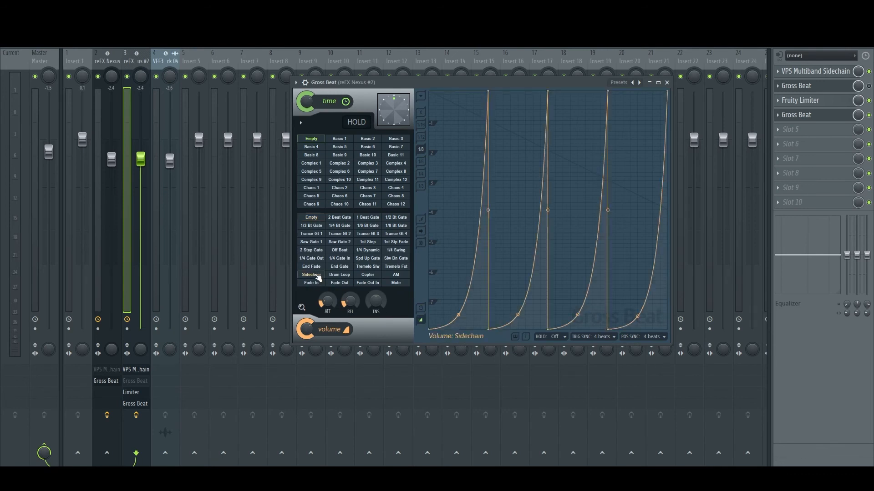
pyautogui.moveTo(458, 315); pyautogui.dragTo(452, 299)
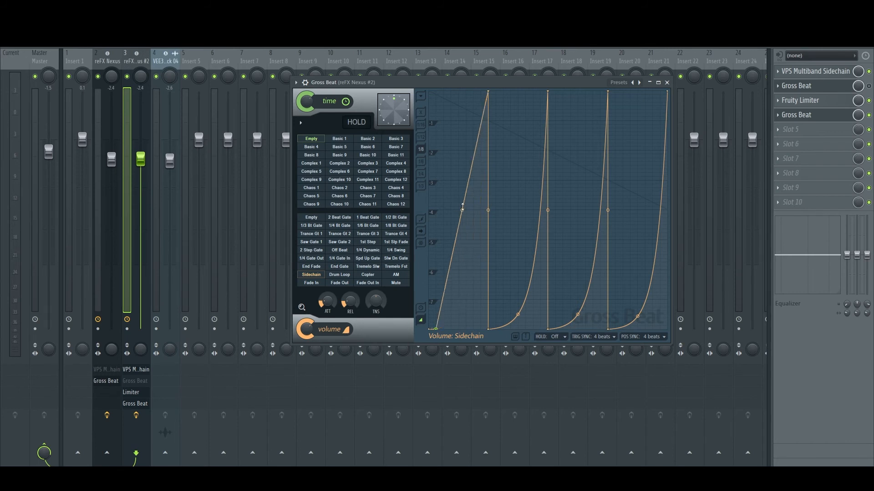
# Step: Bend the first ramp of the second Gross Beat's volume envelope, close its window, and disable that effect in slot 4
pyautogui.moveTo(463, 208); pyautogui.dragTo(462, 274)
pyautogui.click(667, 82)
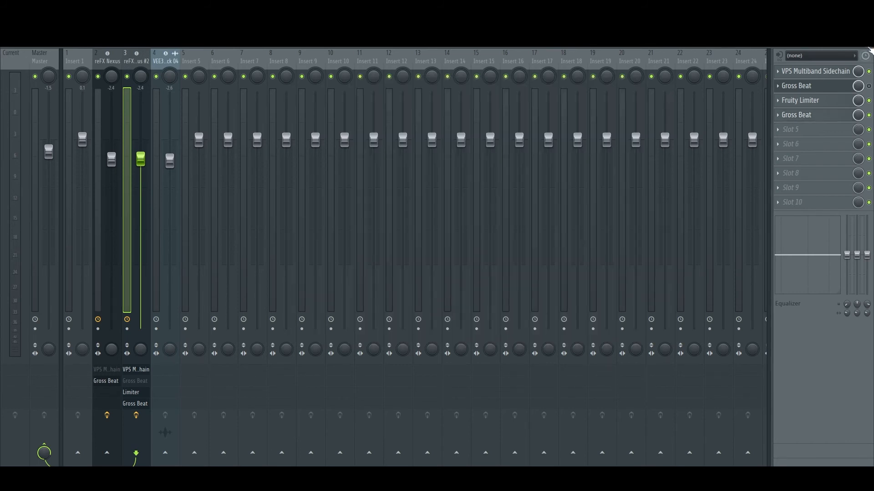
pyautogui.click(868, 115)
# Step: Adjust the volume tension in the reFX Nexus track's Gross Beat, check it by playback, and close the plugin window
pyautogui.click(103, 109)
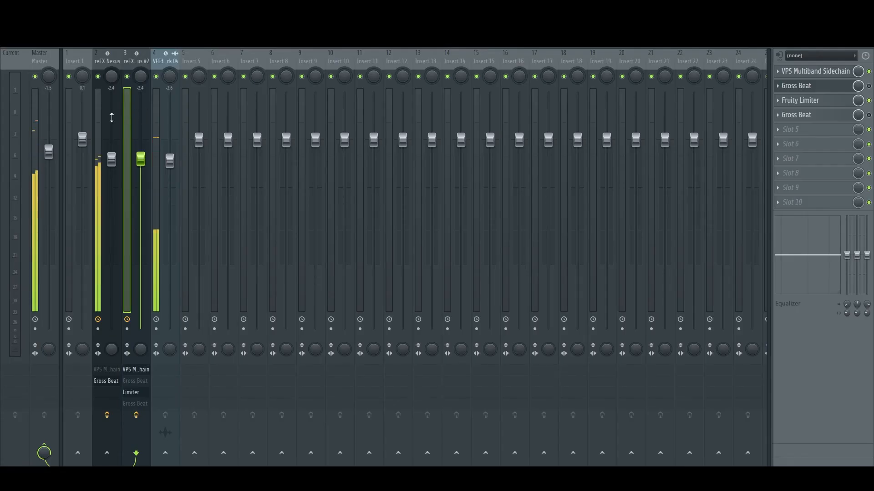
pyautogui.click(104, 110)
pyautogui.click(828, 86)
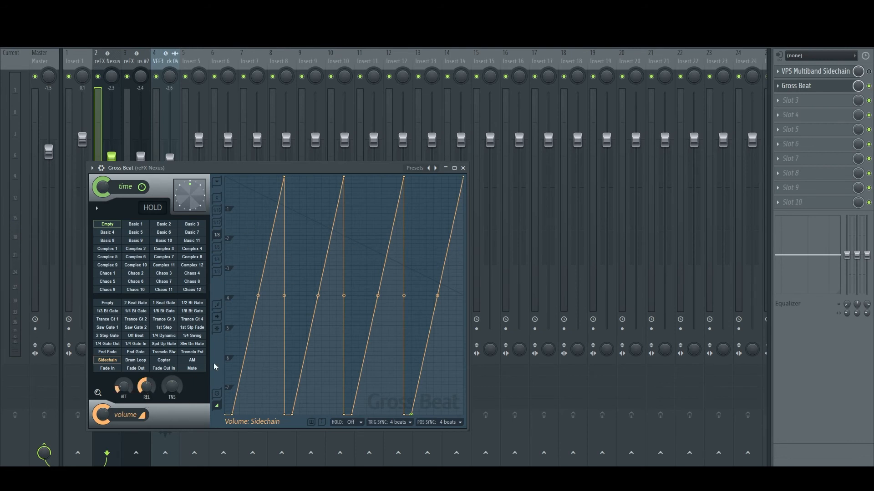
pyautogui.moveTo(173, 390); pyautogui.dragTo(173, 373)
pyautogui.moveTo(173, 373)
pyautogui.mouseDown()
pyautogui.moveTo(173, 400)
pyautogui.moveTo(174, 387)
pyautogui.mouseUp()
pyautogui.press('space')
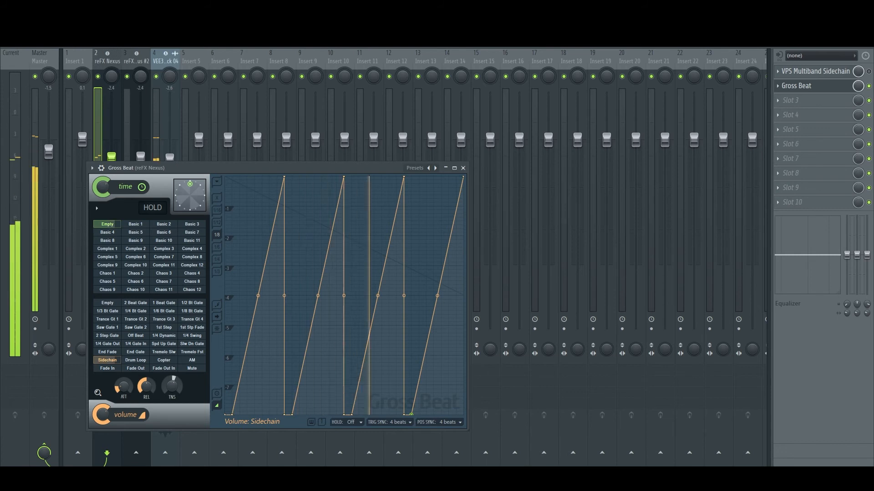
pyautogui.press('space')
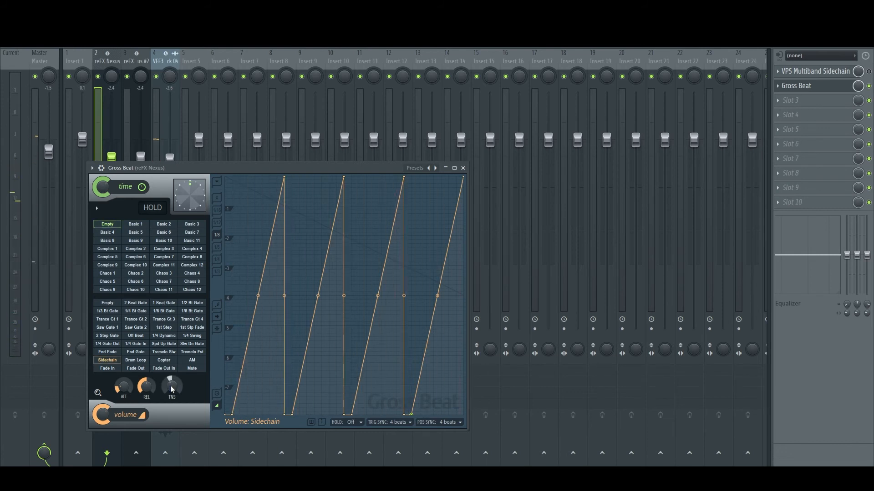
pyautogui.click(463, 168)
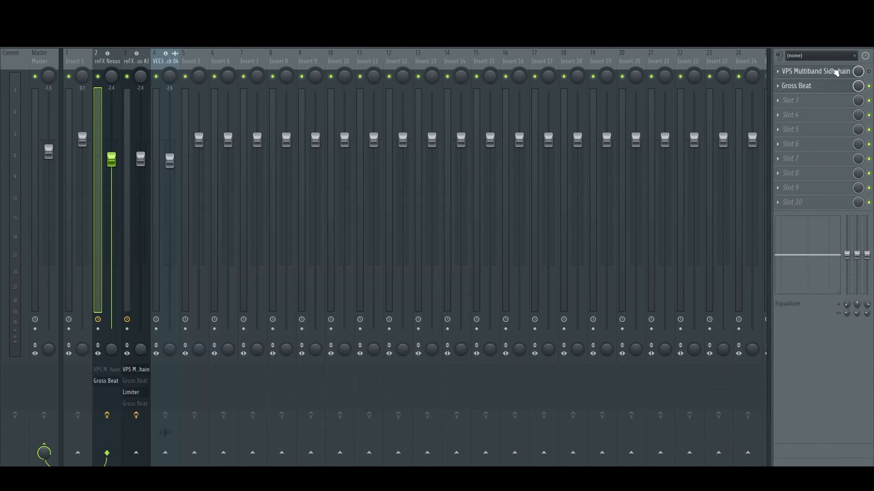
# Step: In the browser, examine Gross Beat in the FL Studio edition comparison and the Multiband Sidechain3 product page, and close the VPS Multiband Sidechain window in FL Studio
pyautogui.press('F5')
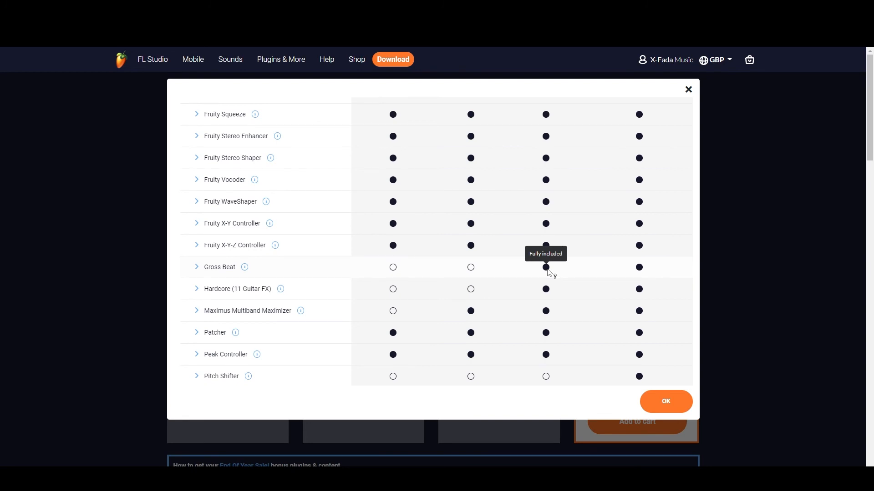
pyautogui.scroll(20, 549, 272)
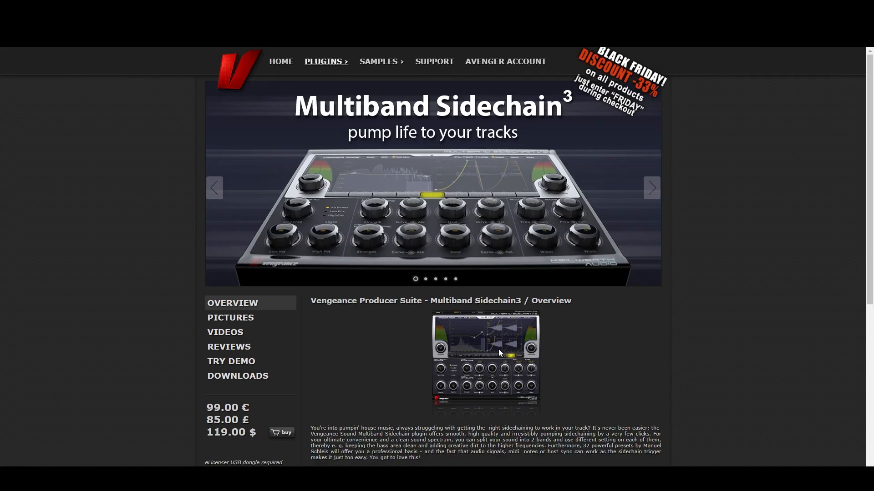
pyautogui.scroll(-1, 323, 353)
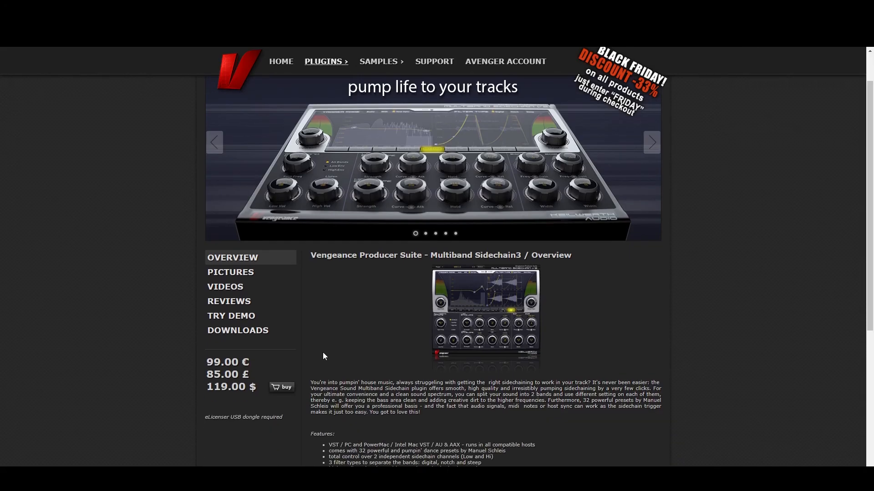
pyautogui.scroll(-1, 324, 353)
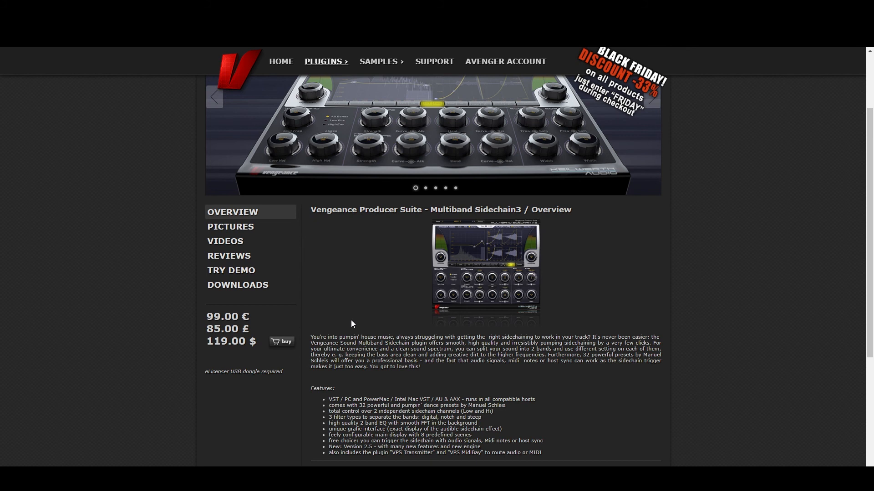
pyautogui.scroll(1, 346, 322)
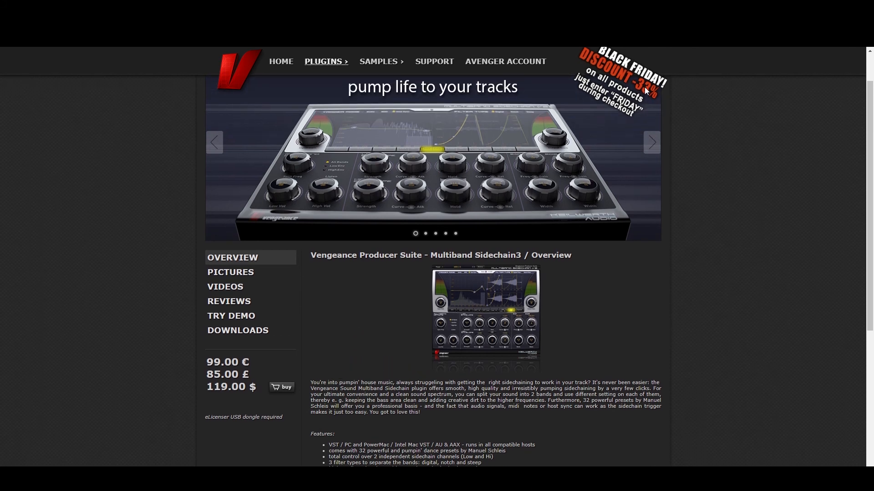
pyautogui.moveTo(330, 67)
pyautogui.scroll(-5, 402, 397)
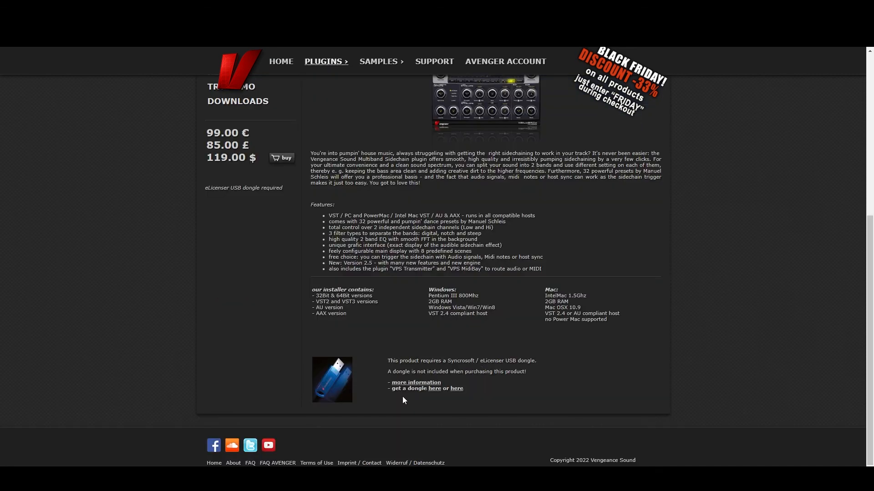
pyautogui.scroll(4, 457, 246)
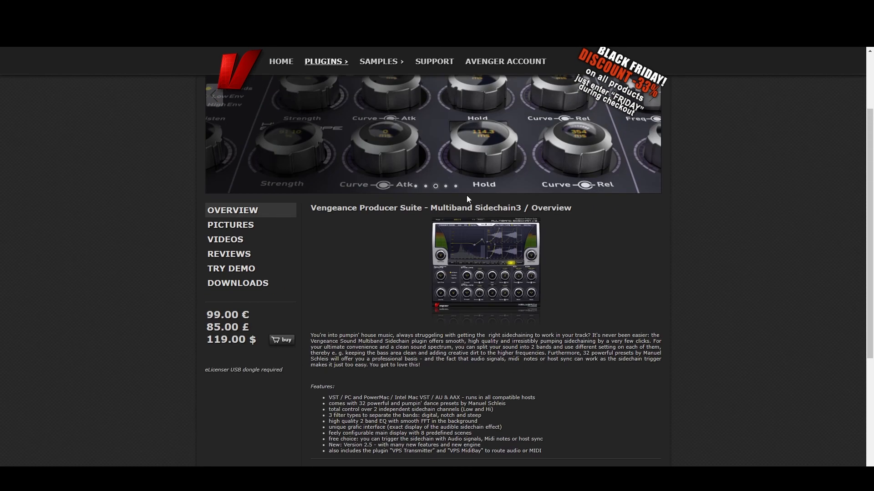
pyautogui.scroll(-4, 541, 253)
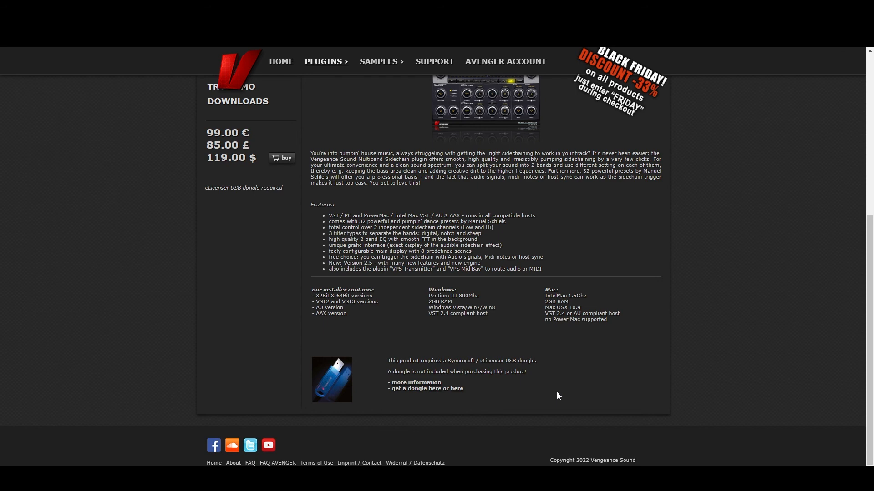
pyautogui.scroll(4, 556, 392)
pyautogui.scroll(-4, 474, 416)
pyautogui.scroll(4, 493, 342)
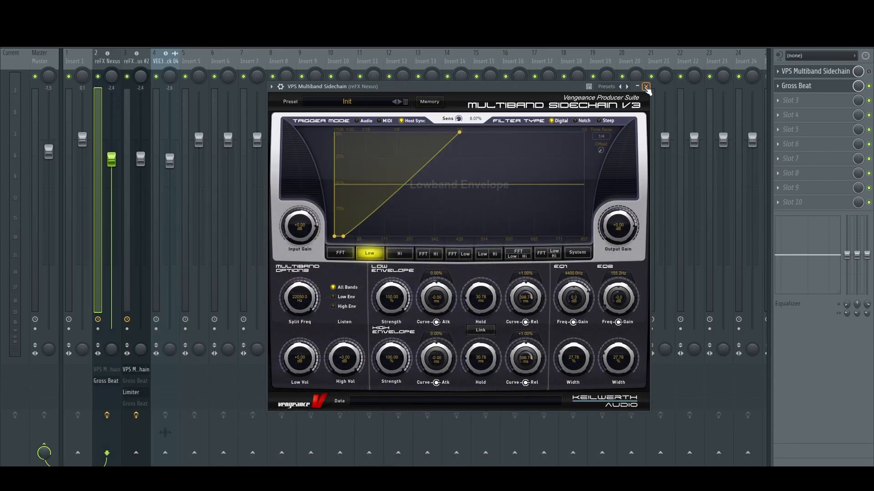
pyautogui.click(646, 86)
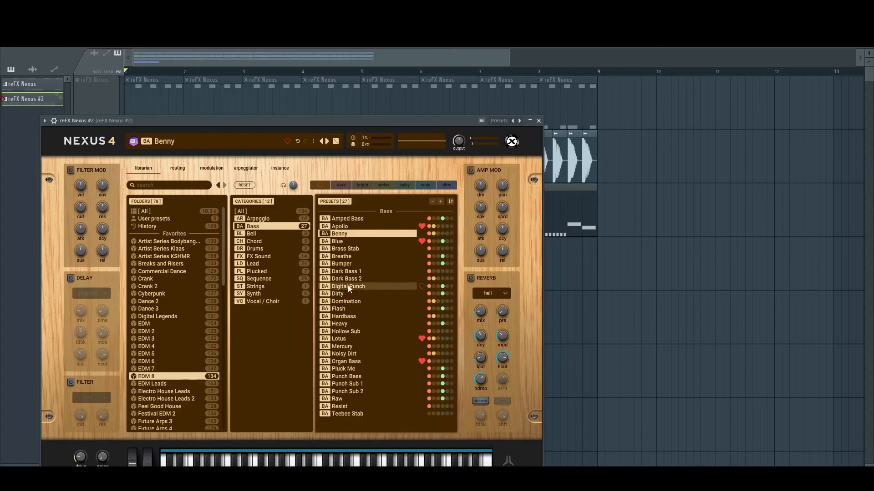
# Step: Load the Brass Stab bass preset in reFX Nexus #2 and audition it with the kick in the playlist
pyautogui.click(348, 248)
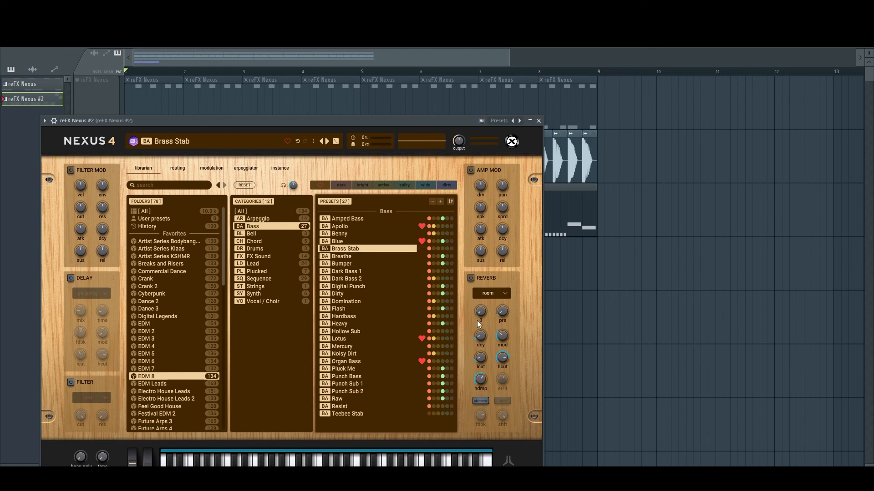
pyautogui.press('space')
pyautogui.click(329, 54)
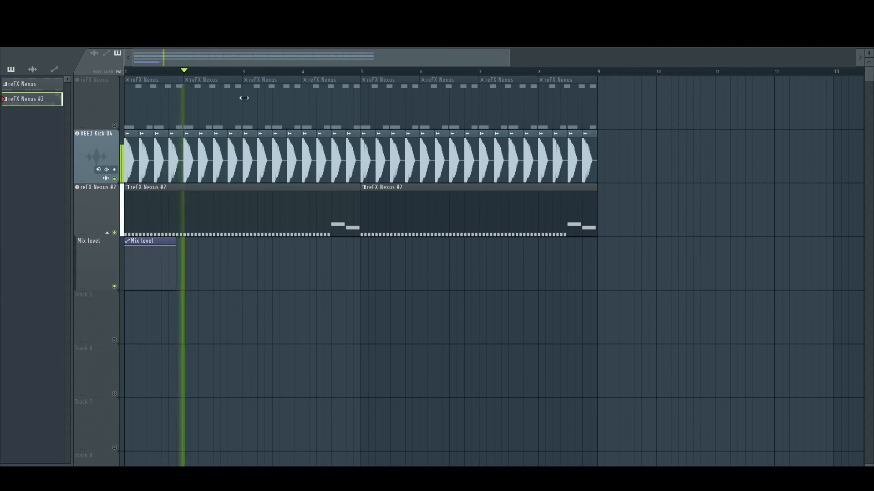
pyautogui.press('space')
pyautogui.press('F9')
pyautogui.press('F9')
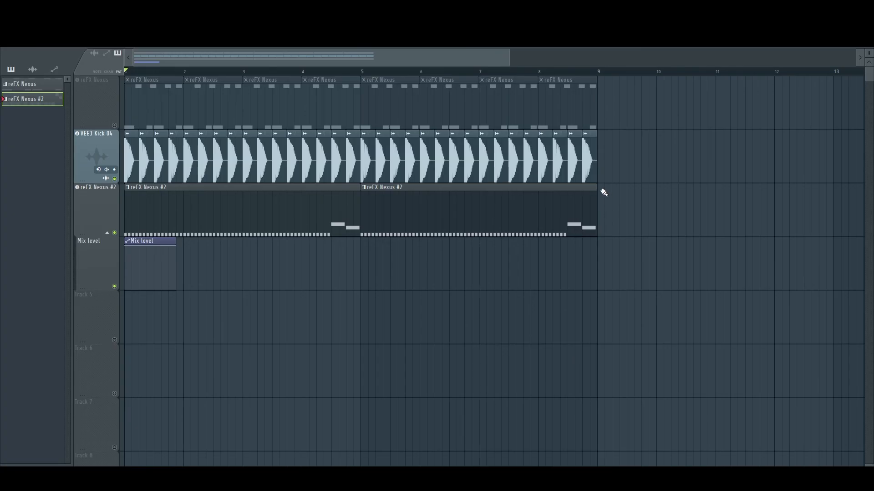
pyautogui.scroll(3, 223, 73)
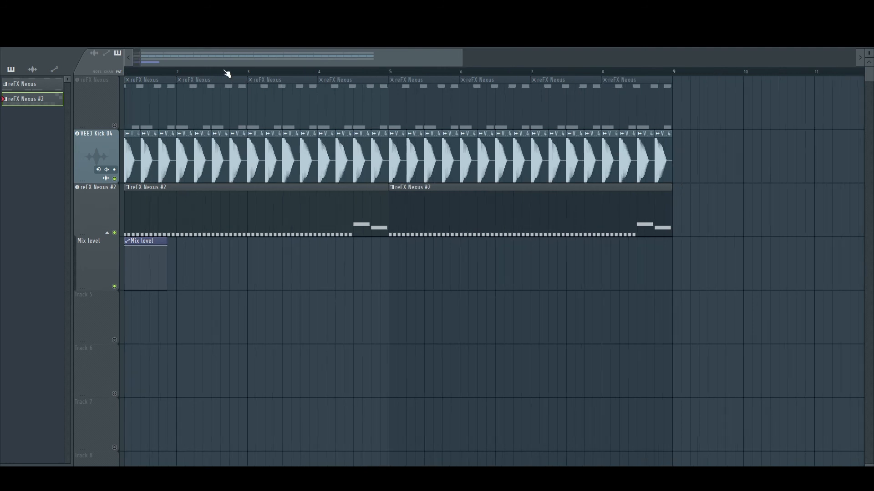
pyautogui.scroll(-4, 223, 68)
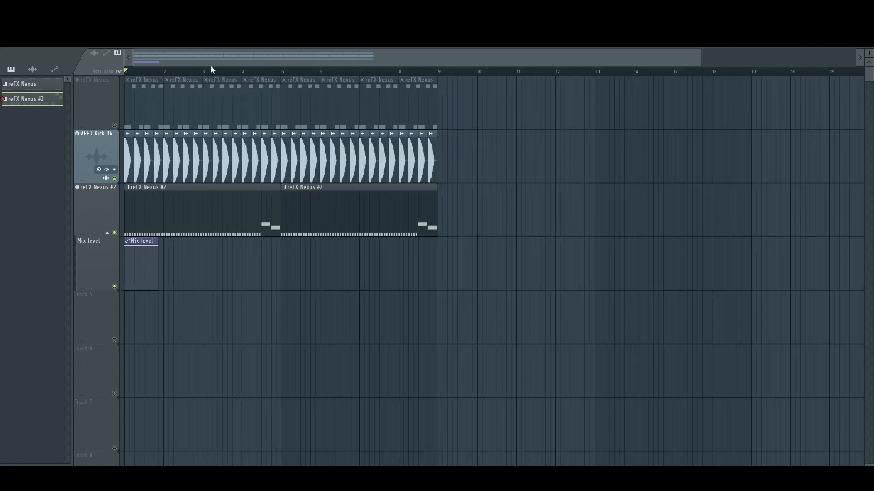